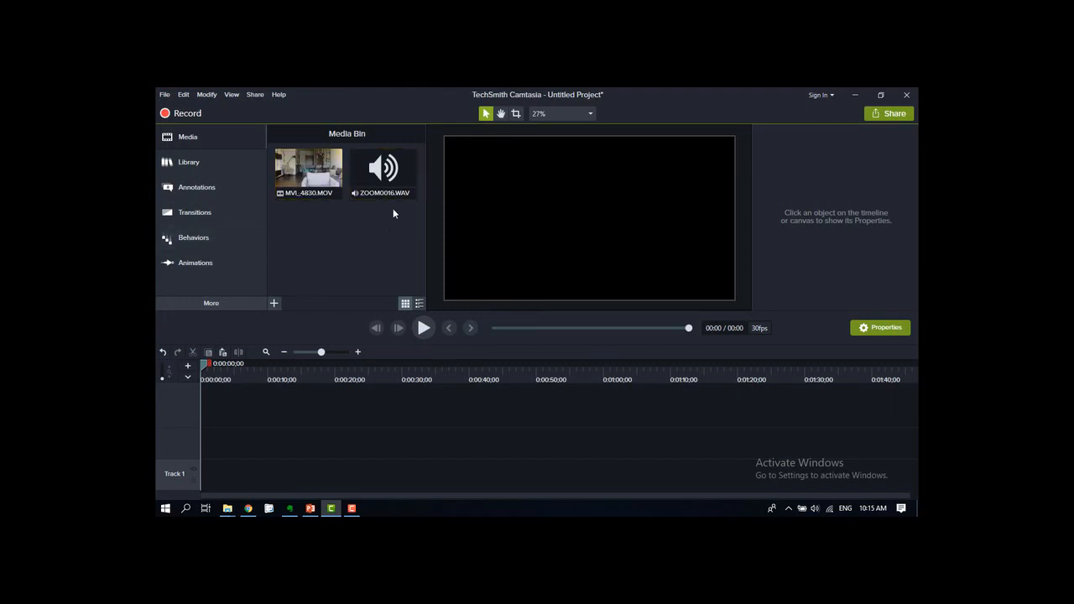
# Place the MVI_4830.MOV video on Track 2 and the ZOOM0016.WAV audio on Track 1 of the timeline.
pyautogui.moveTo(319, 178); pyautogui.dragTo(214, 461)
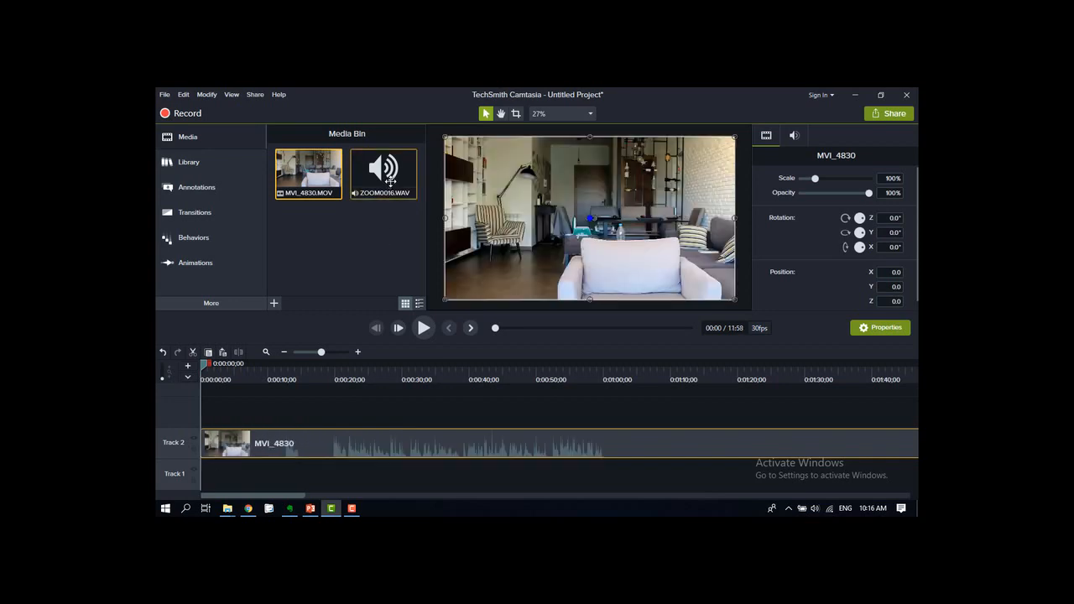
pyautogui.moveTo(386, 180); pyautogui.dragTo(191, 482)
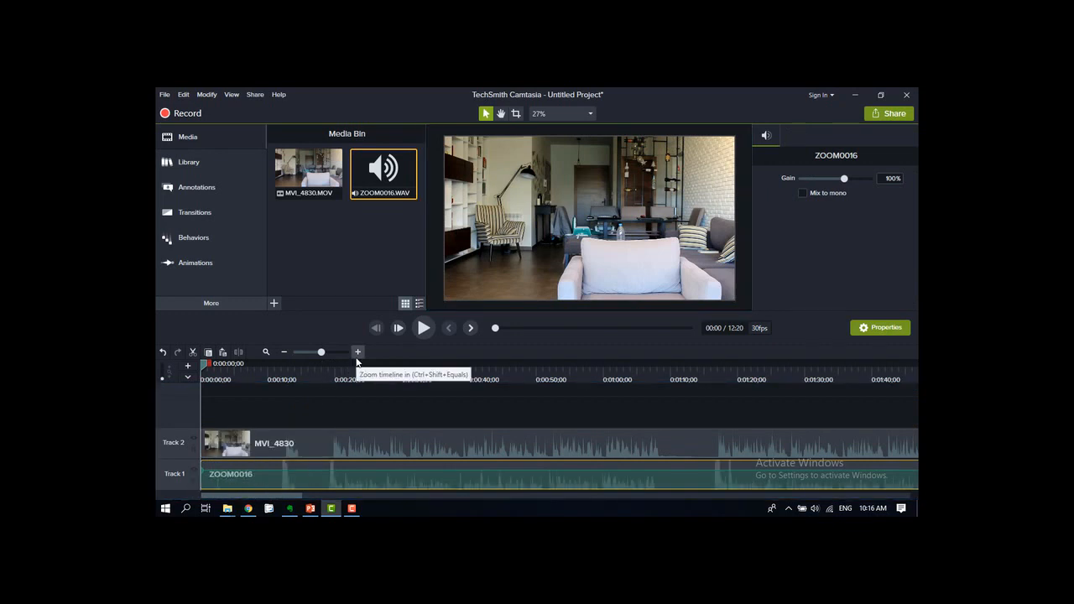
# Shift the ZOOM0016 clip so its first sound peaks line up with MVI_4830's, and play from about 0:00:12;21 to check the sync.
pyautogui.click(358, 352)
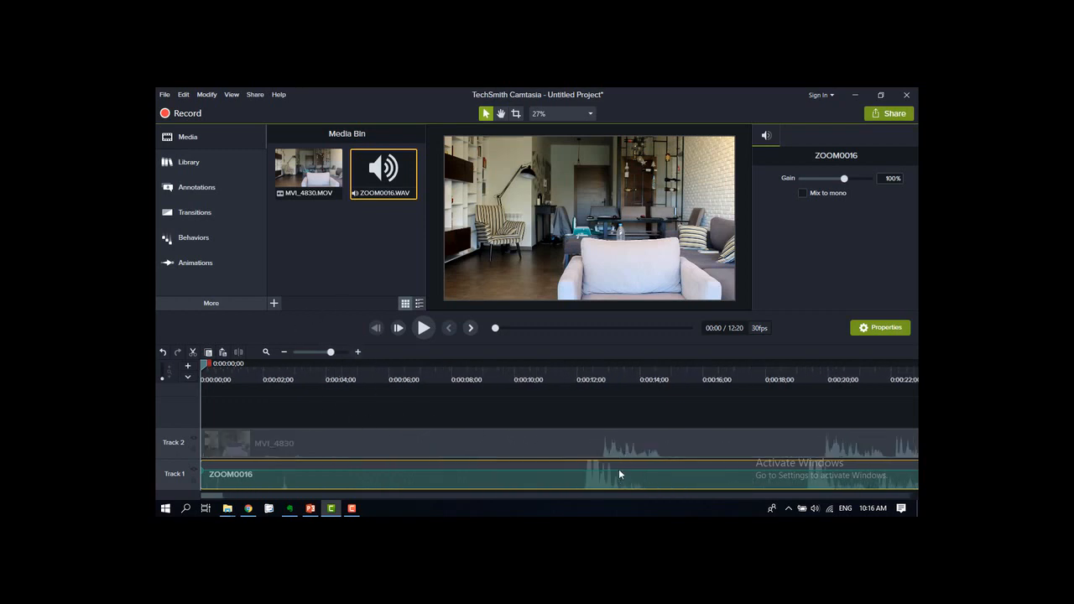
pyautogui.moveTo(618, 469); pyautogui.dragTo(599, 458)
pyautogui.click(593, 369)
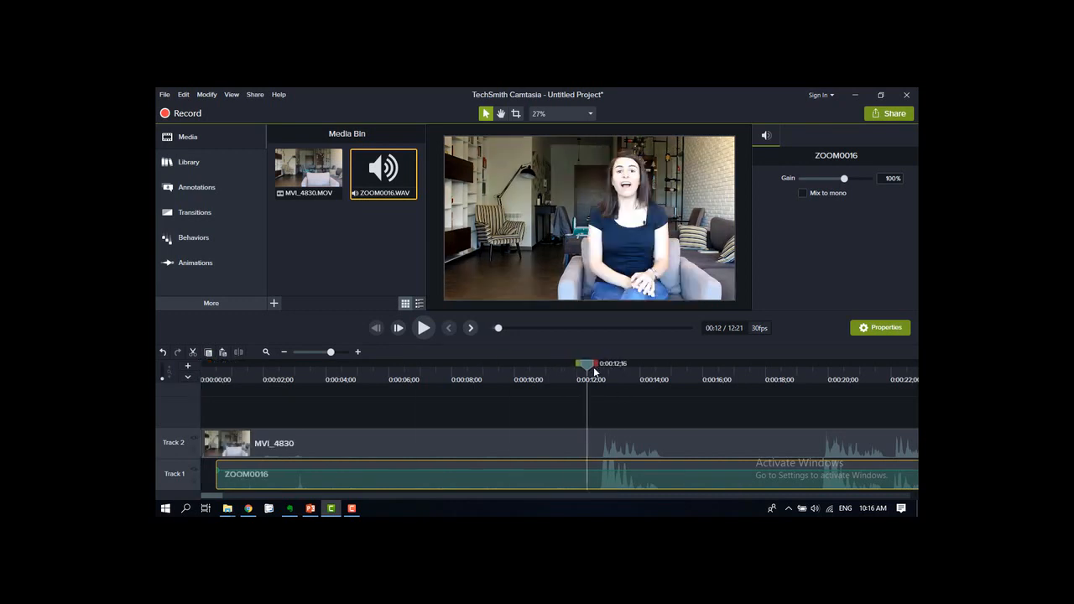
pyautogui.moveTo(595, 370); pyautogui.dragTo(601, 374)
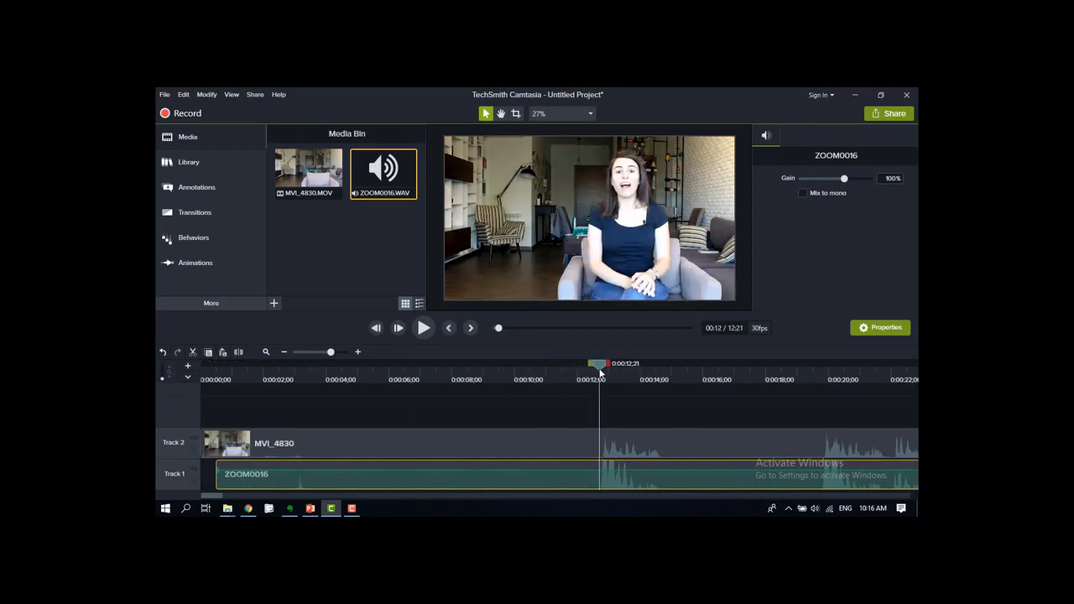
pyautogui.click(429, 333)
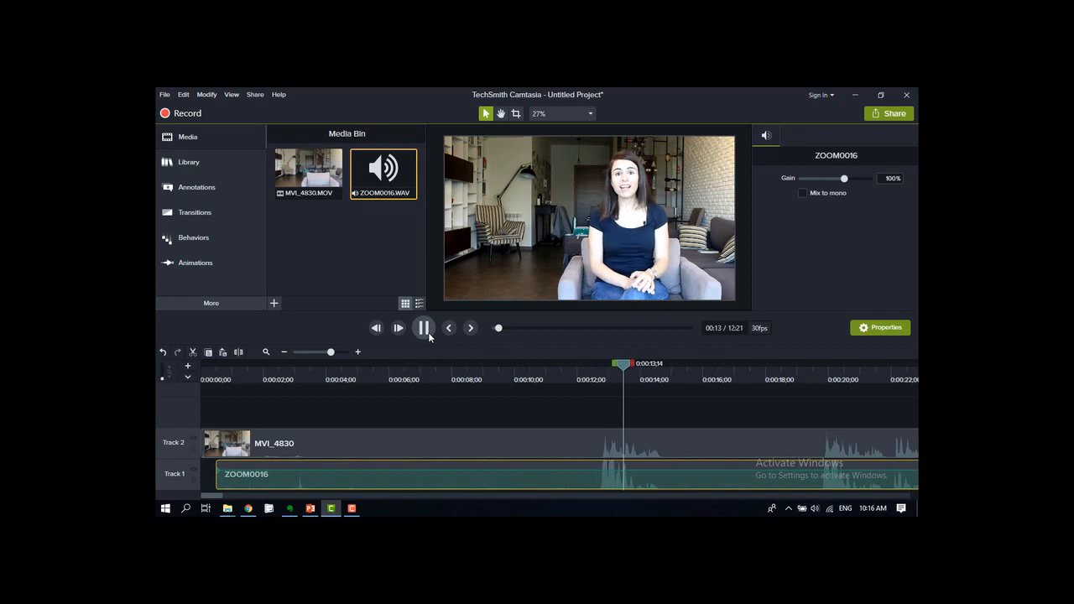
pyautogui.click(428, 332)
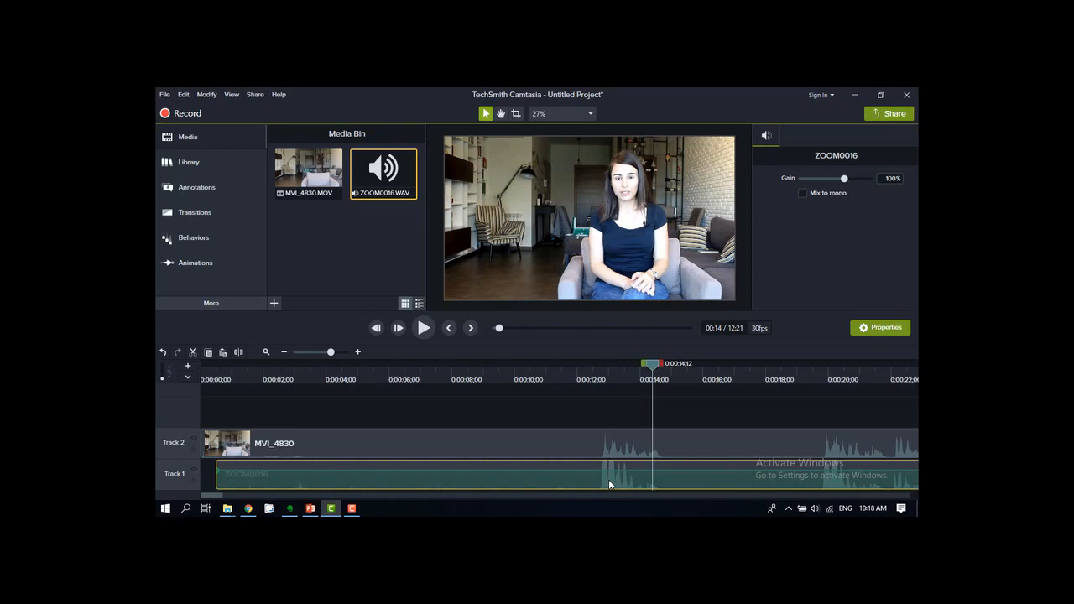
# Silence the ZOOM0016 clip on Track 1 and play from about 0:00:52 to hear only the camera's sound.
pyautogui.moveTo(216, 496); pyautogui.dragTo(254, 497)
pyautogui.click(507, 377)
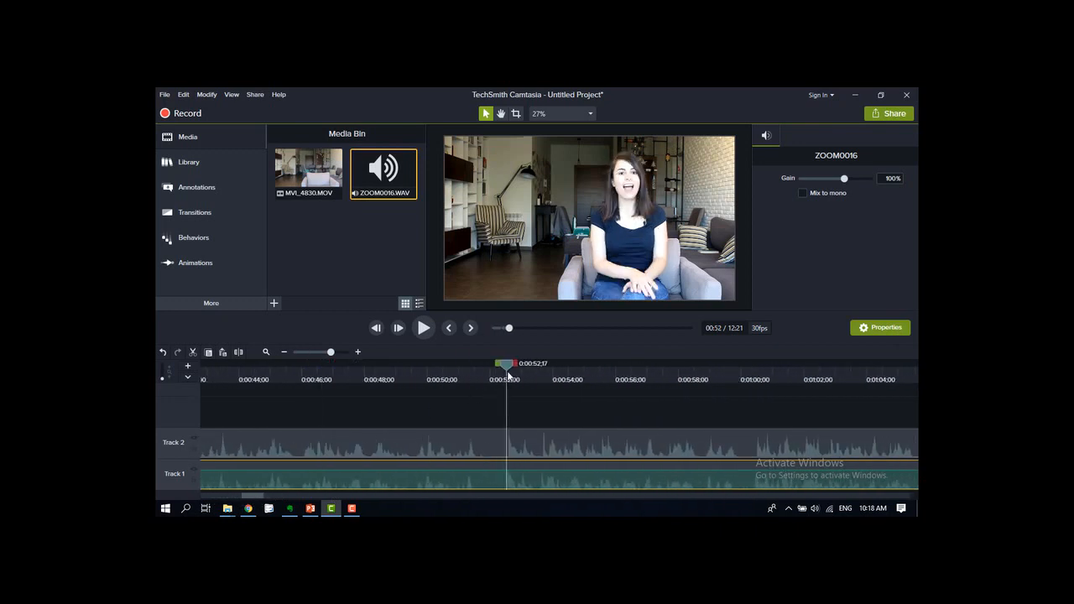
pyautogui.click(356, 353)
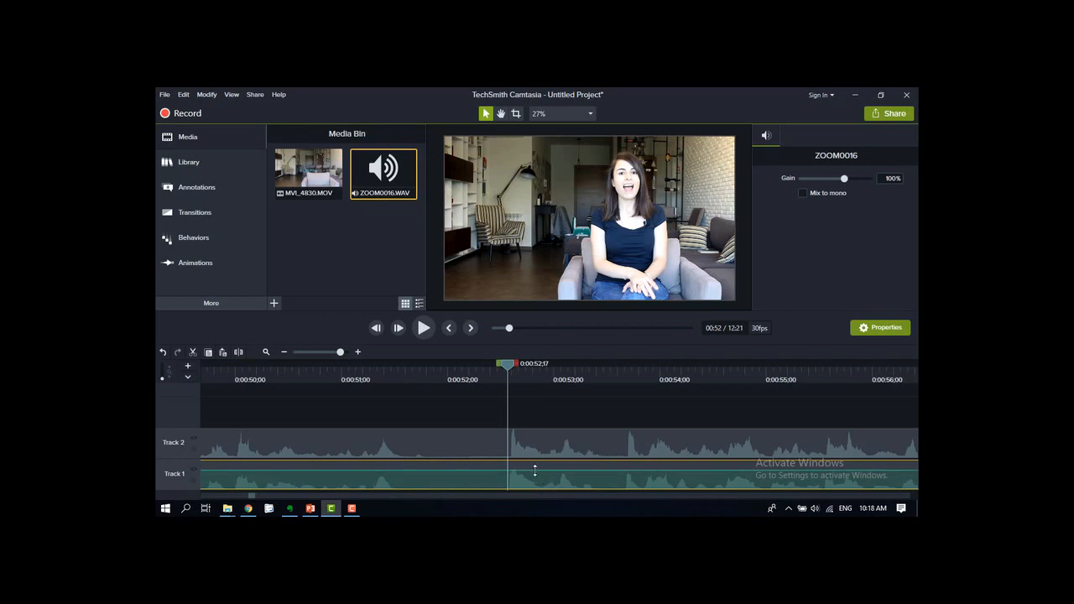
pyautogui.moveTo(534, 466); pyautogui.dragTo(534, 495)
pyautogui.click(429, 330)
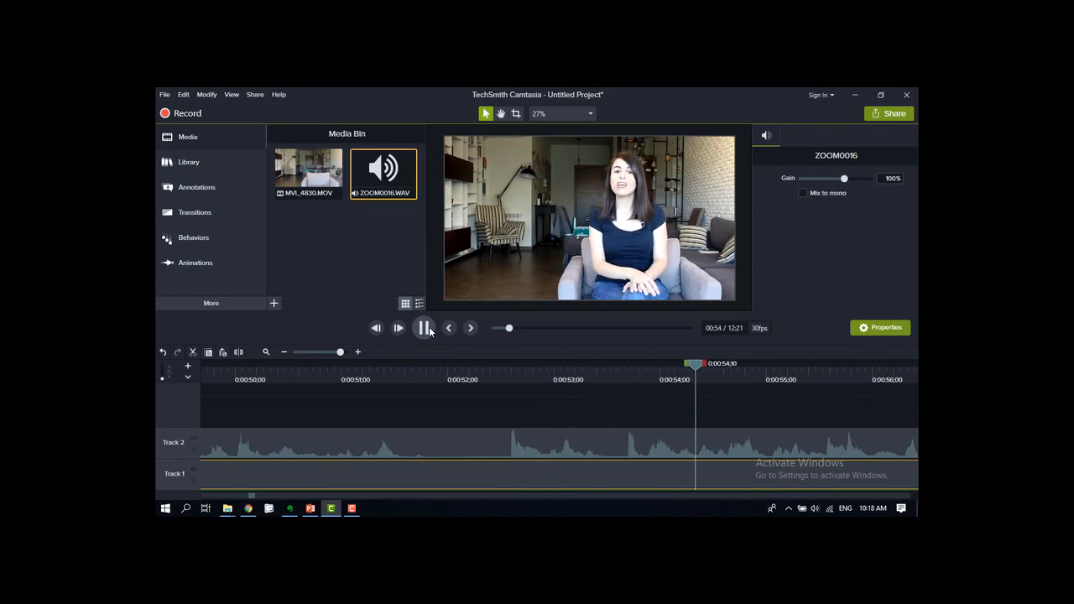
pyautogui.click(425, 328)
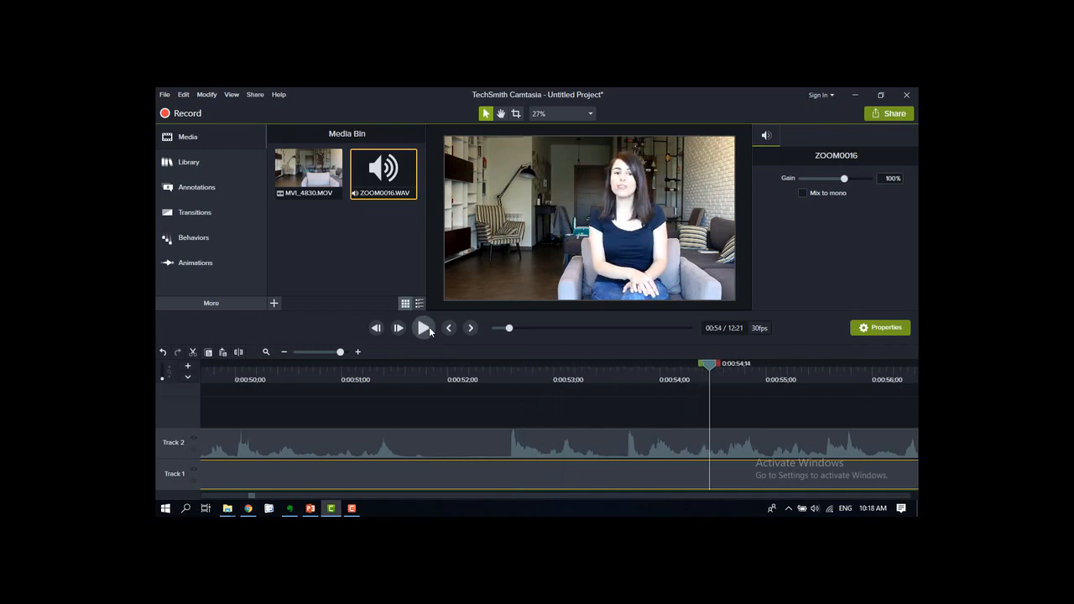
pyautogui.click(516, 377)
pyautogui.click(425, 328)
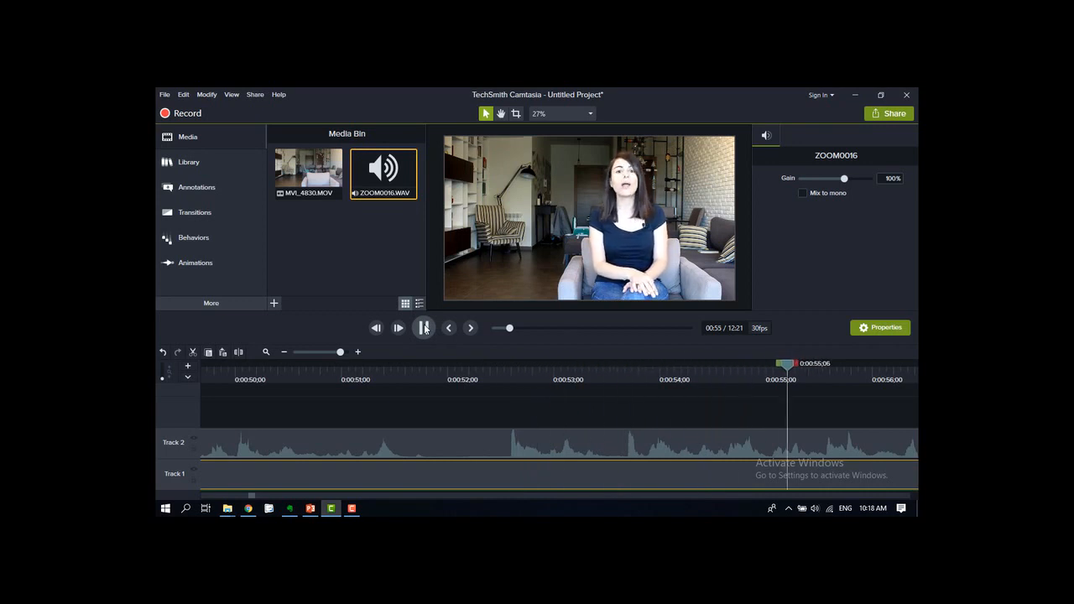
pyautogui.click(425, 328)
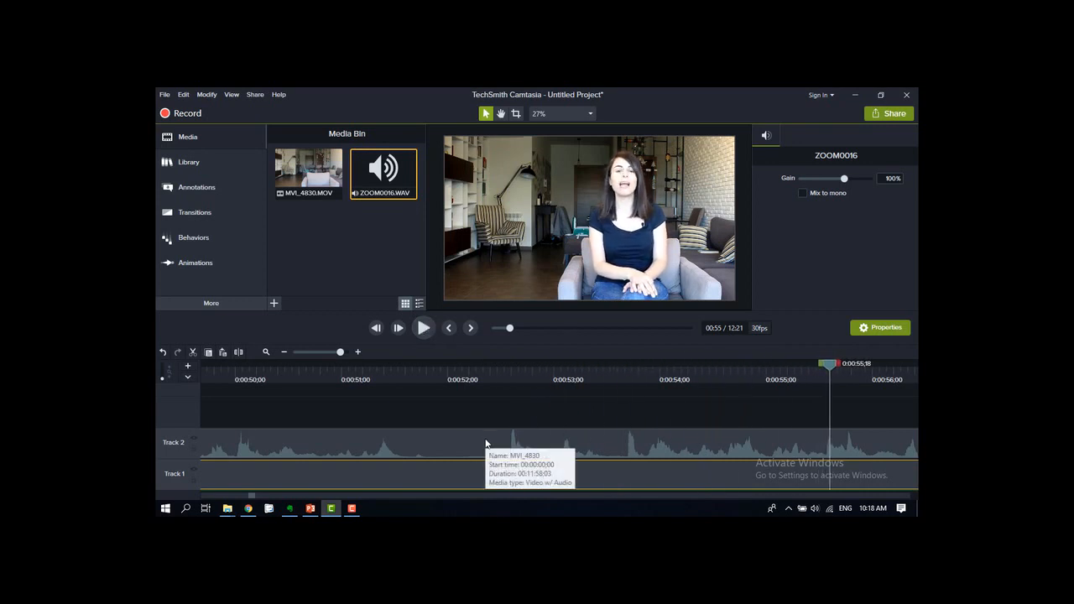
# Restore the ZOOM0016 clip's audio volume on Track 1.
pyautogui.rightClick(555, 477)
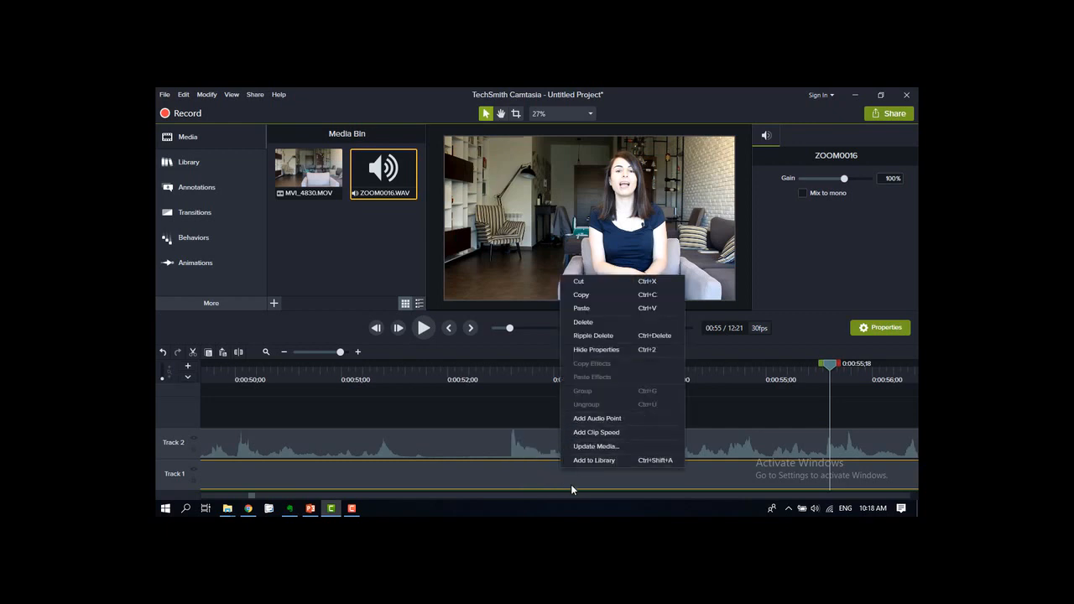
pyautogui.click(571, 489)
pyautogui.moveTo(571, 490); pyautogui.dragTo(571, 469)
# Lower the MVI_4830 clip's audio on Track 2 to silence and play from about 0:00:52 to check the ZOOM0016 sound.
pyautogui.click(563, 454)
pyautogui.rightClick(564, 454)
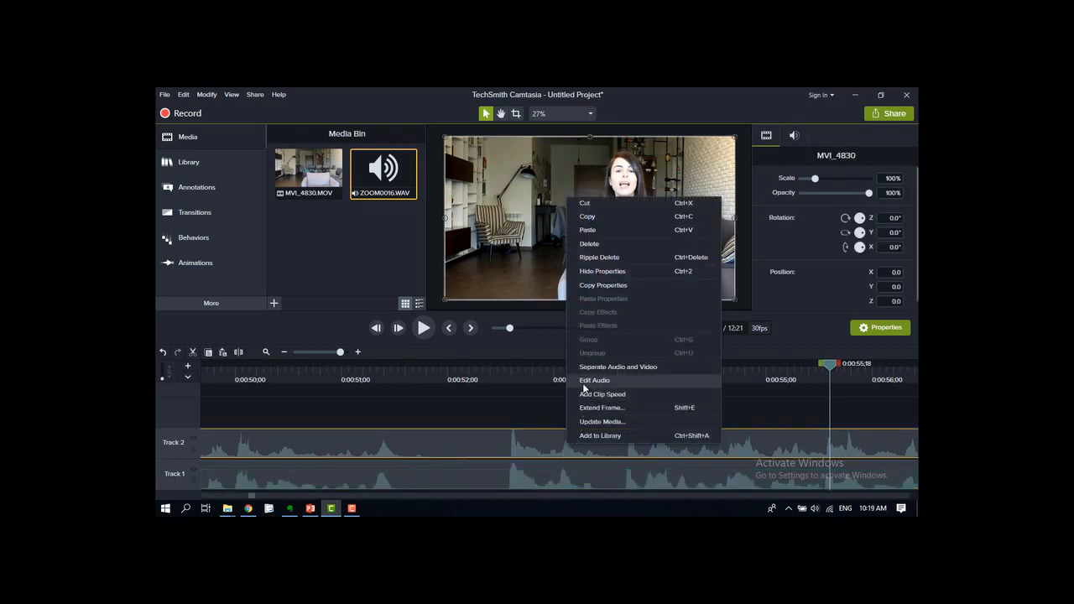
pyautogui.click(582, 382)
pyautogui.moveTo(578, 435); pyautogui.dragTo(578, 458)
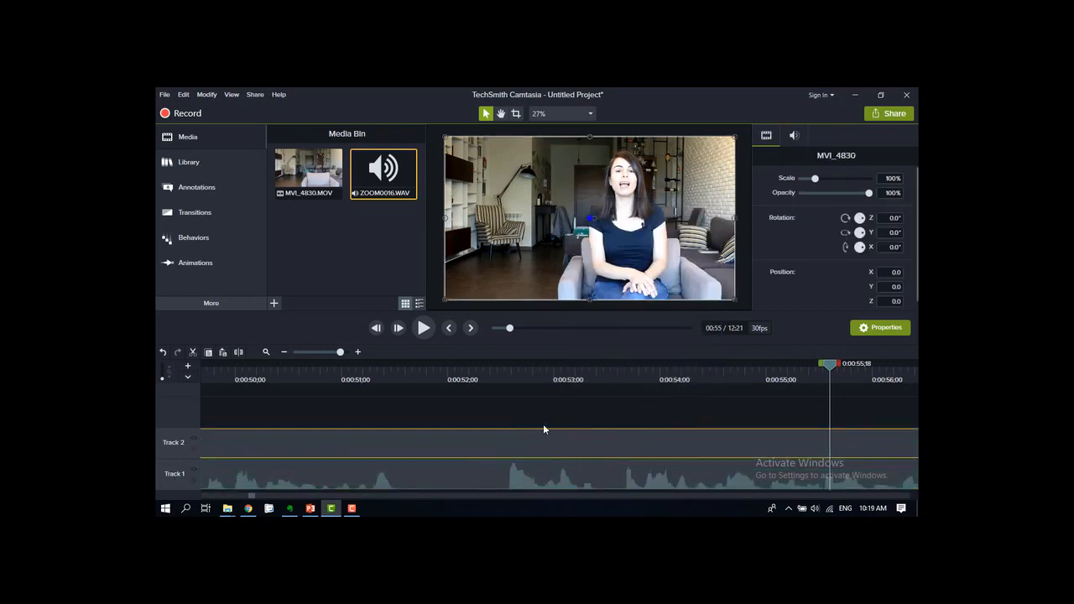
pyautogui.click(528, 369)
pyautogui.click(424, 328)
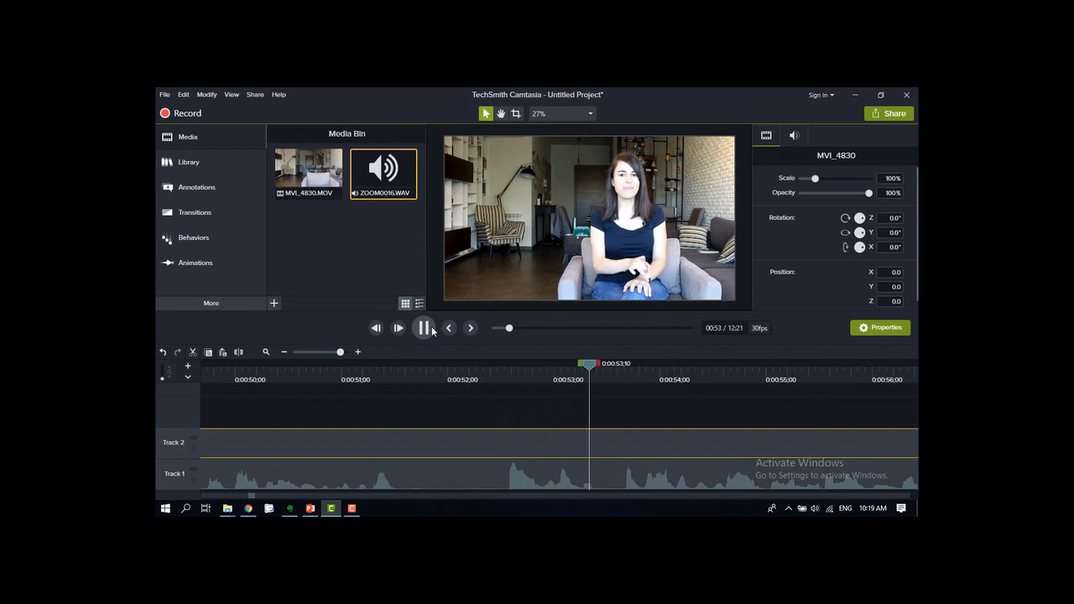
pyautogui.click(427, 329)
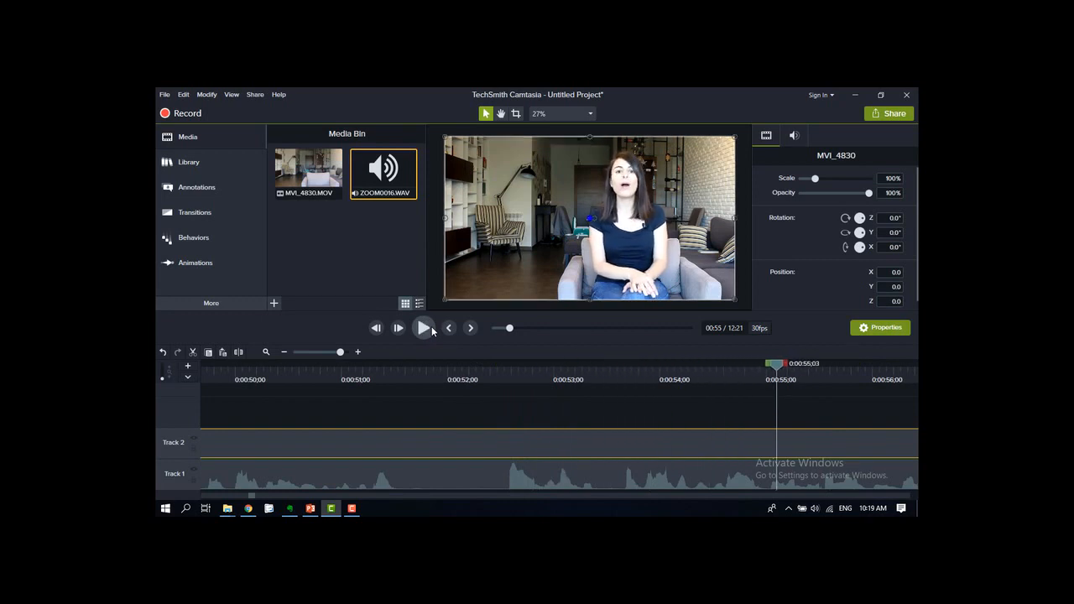
pyautogui.moveTo(545, 458); pyautogui.dragTo(550, 463)
# Set the project canvas to custom dimensions of 1080 by 1080.
pyautogui.click(286, 352)
pyautogui.click(286, 352)
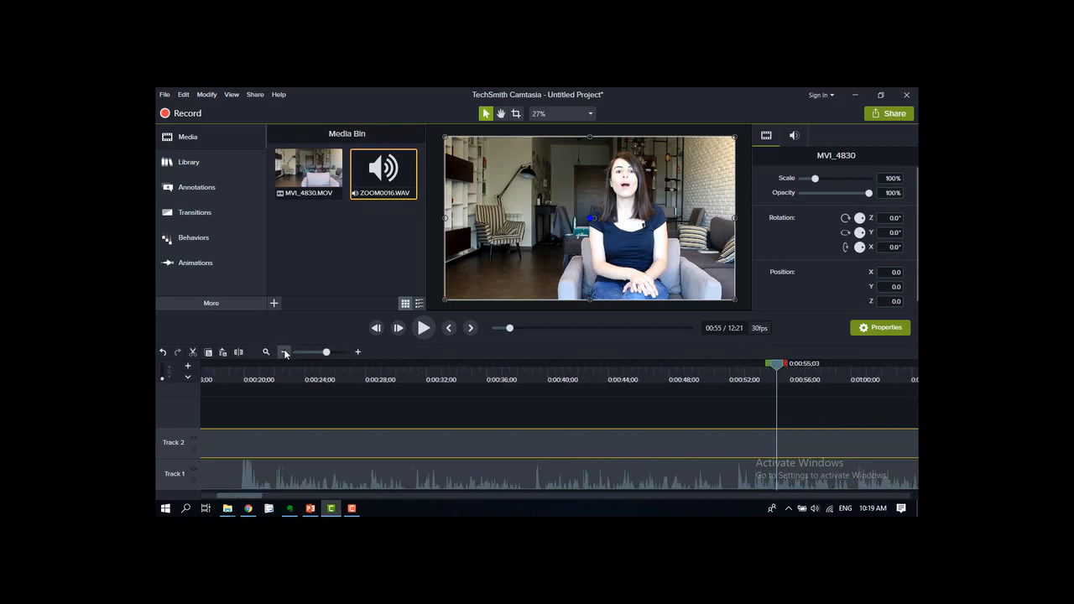
pyautogui.click(285, 352)
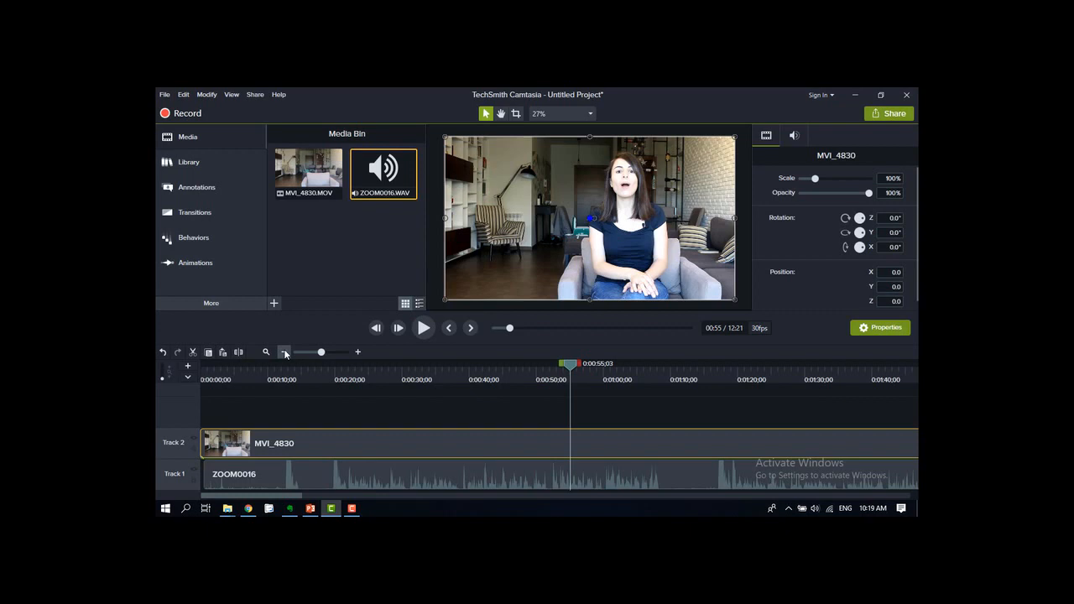
pyautogui.click(161, 96)
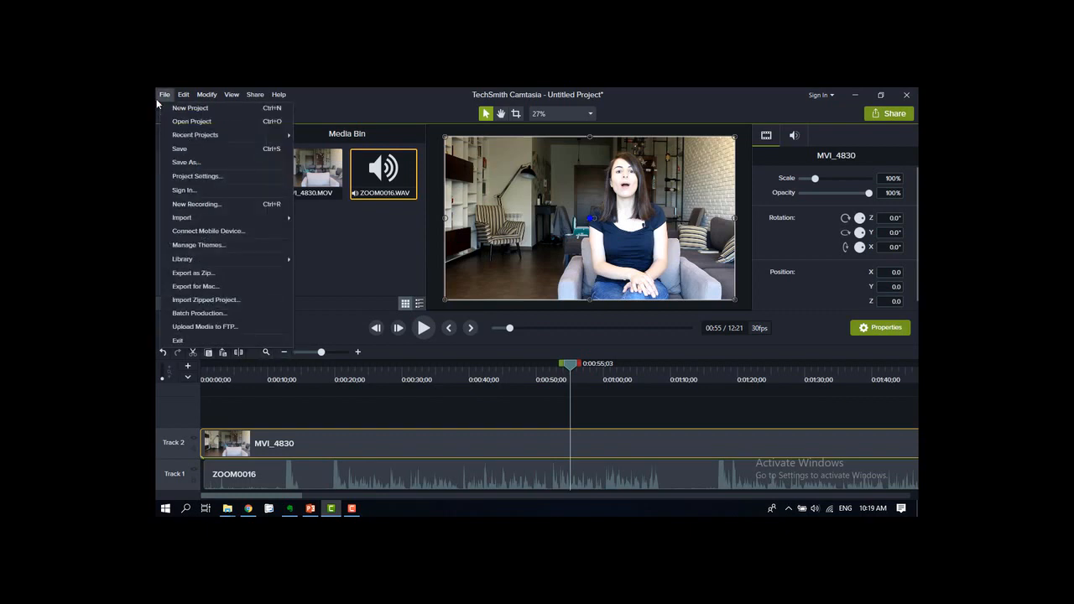
pyautogui.click(193, 176)
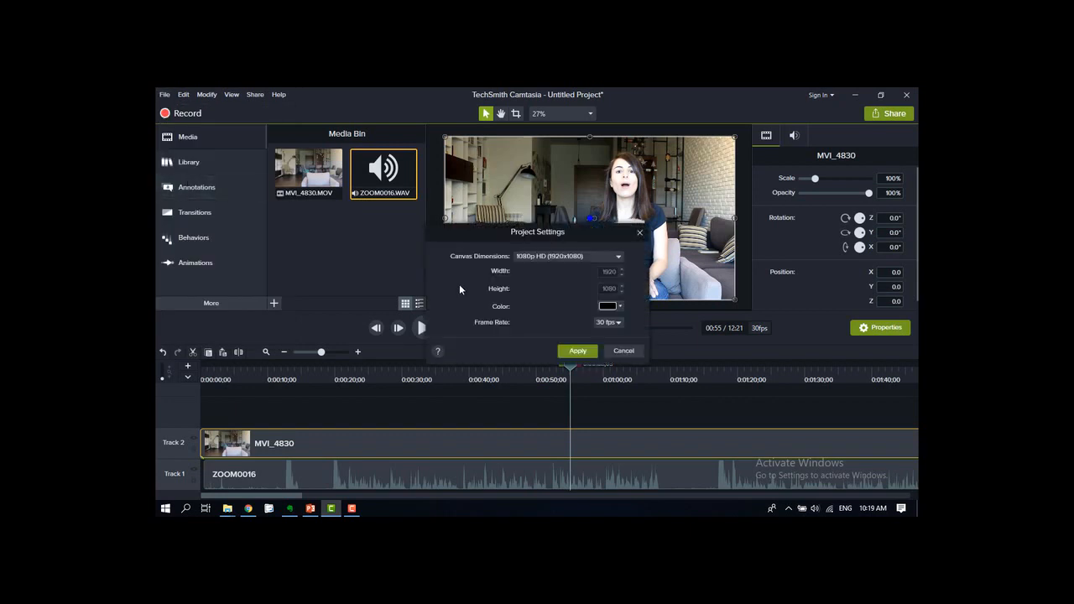
pyautogui.click(572, 257)
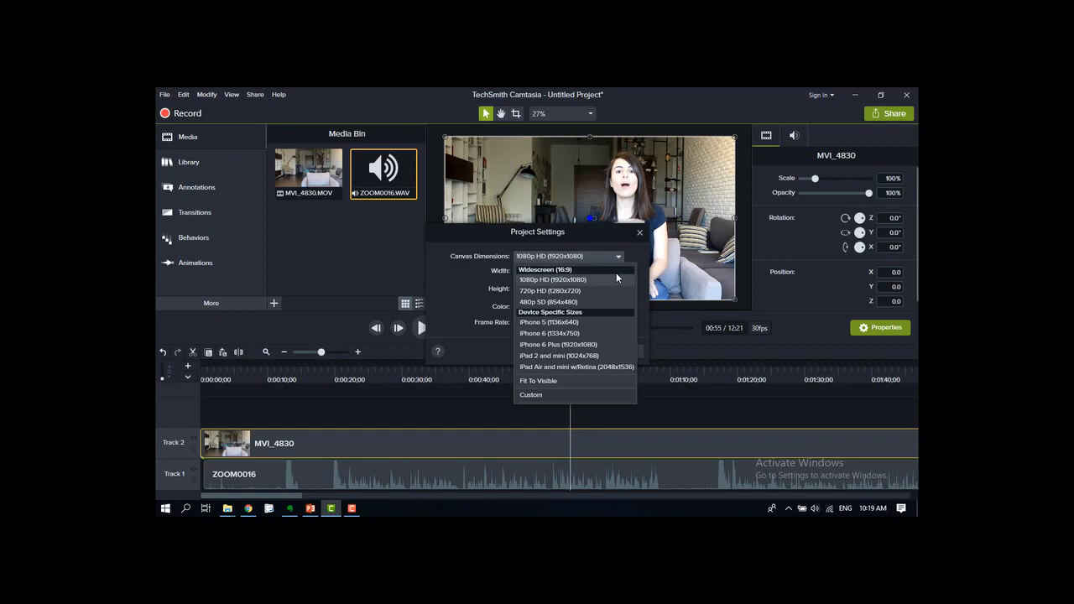
pyautogui.write('1080')
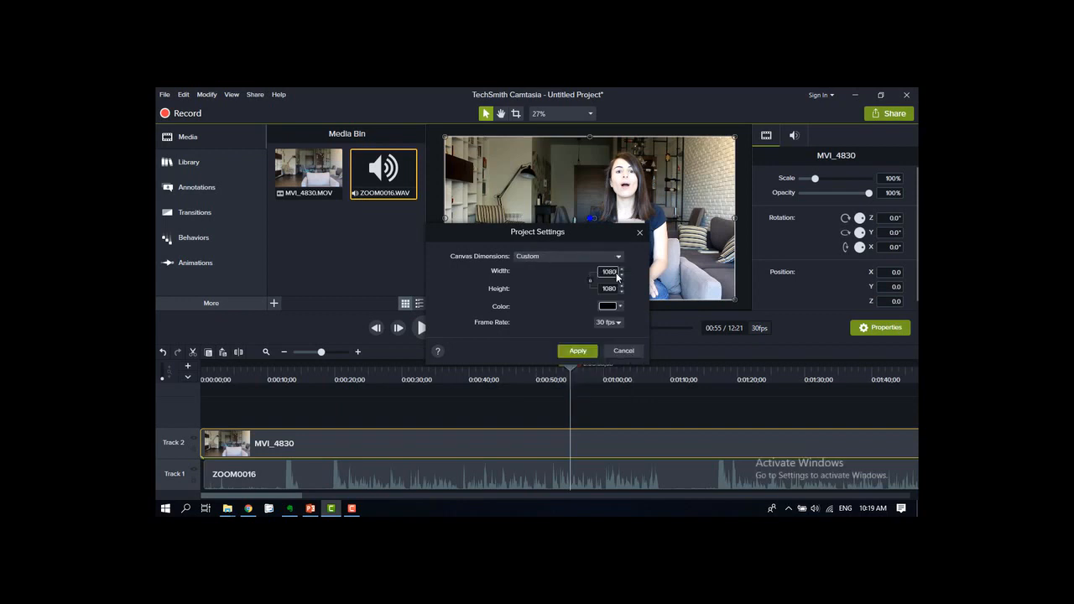
pyautogui.click(577, 351)
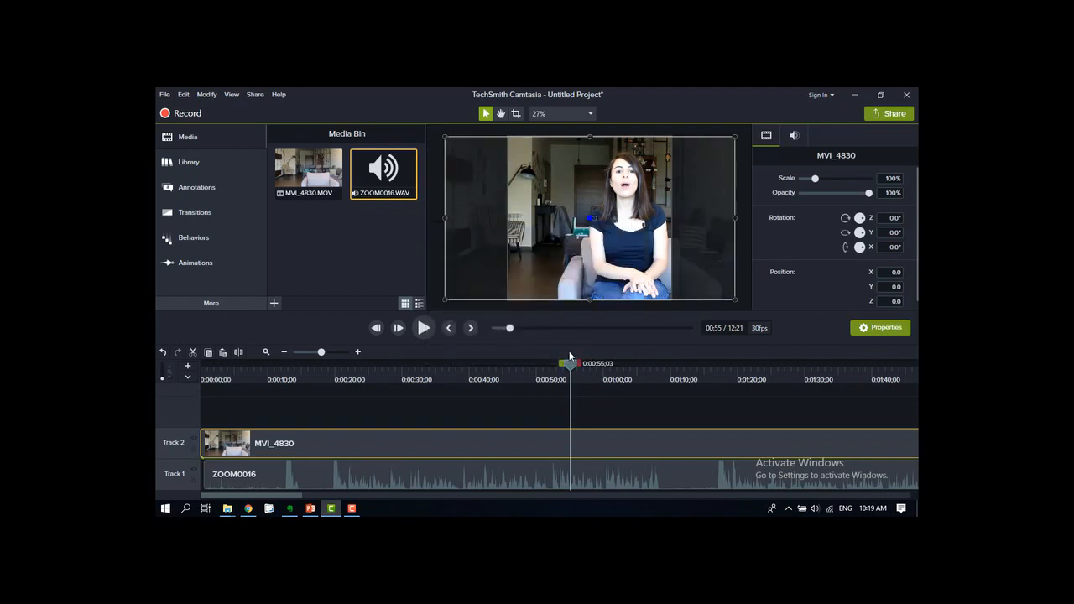
# Shift the MVI_4830 video to X -131.5 and crop both of its sides to the edges of the square canvas.
pyautogui.click(516, 114)
pyautogui.moveTo(446, 218); pyautogui.dragTo(487, 218)
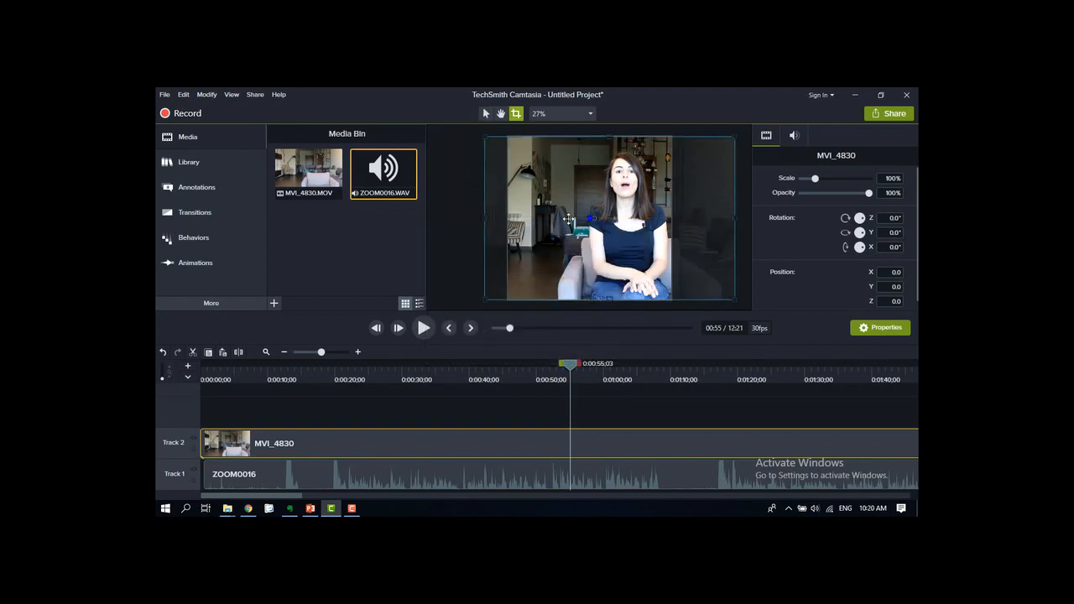
pyautogui.moveTo(599, 219); pyautogui.dragTo(579, 219)
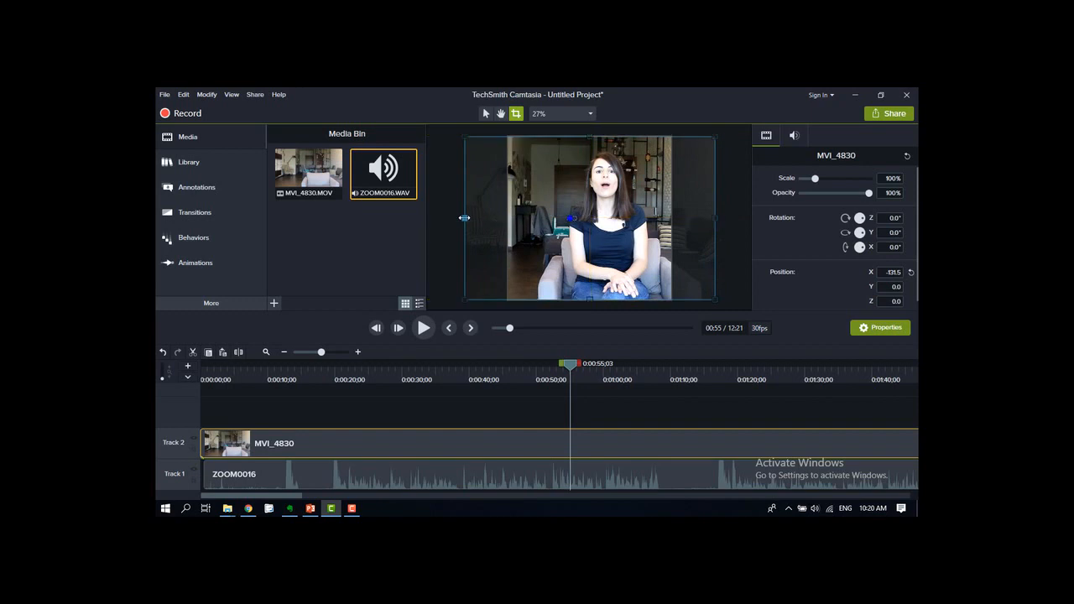
pyautogui.moveTo(464, 218); pyautogui.dragTo(509, 218)
pyautogui.moveTo(715, 218); pyautogui.dragTo(672, 218)
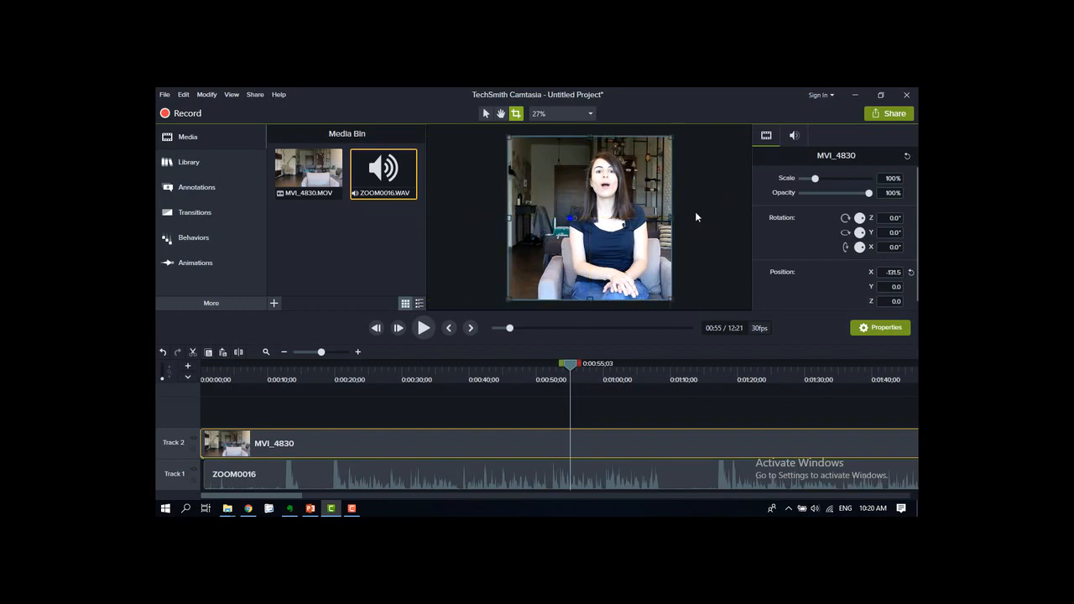
pyautogui.click(695, 211)
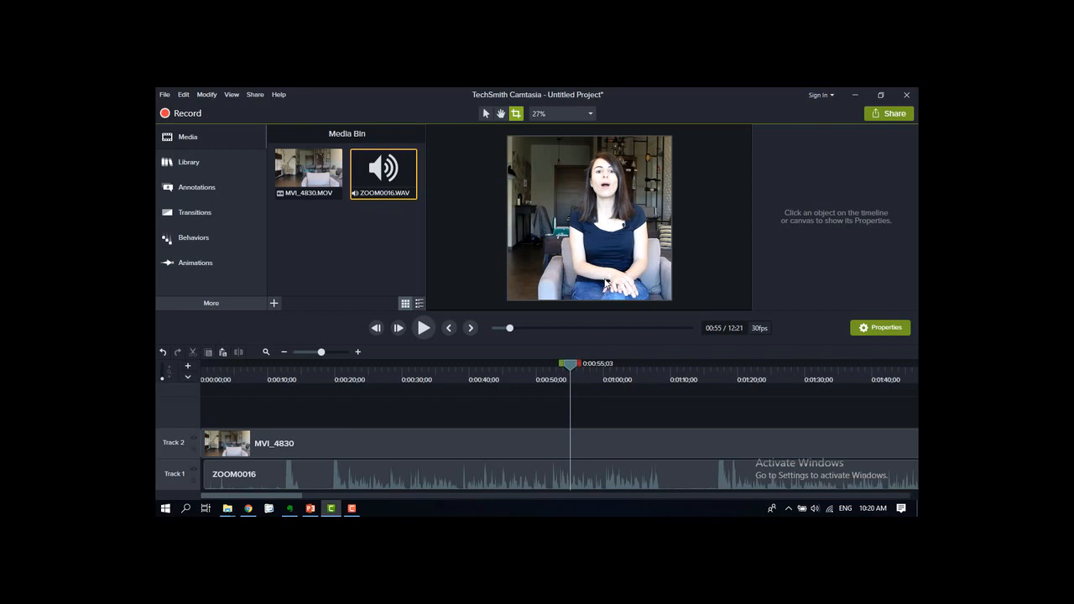
# Cut the opening 19 seconds from both tracks, and the stretch from 0:00:19;25 to about 0:00:52 of the shortened timeline.
pyautogui.click(325, 366)
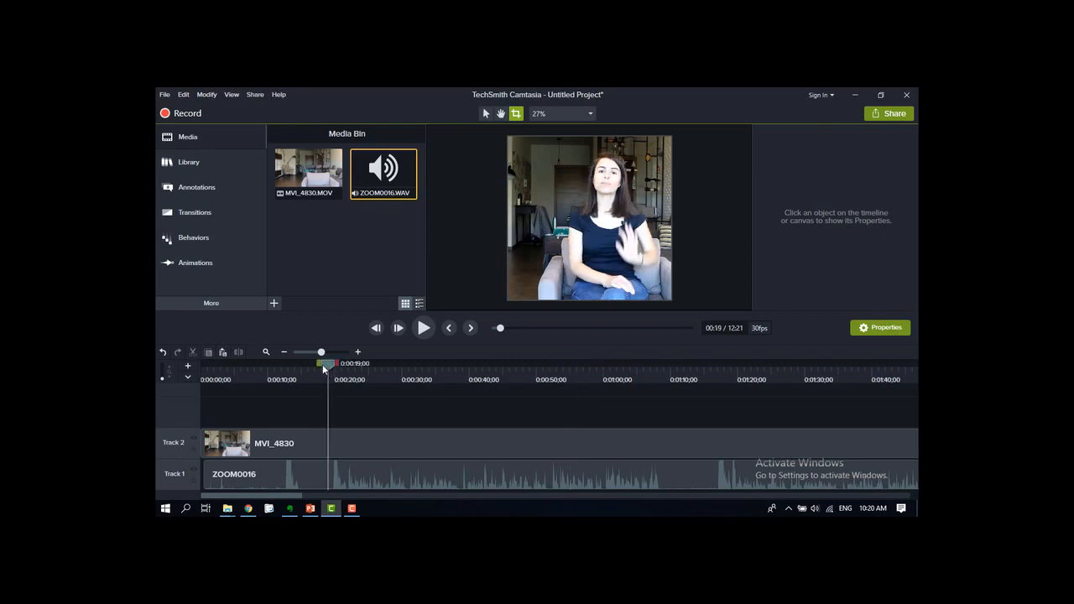
pyautogui.moveTo(320, 362); pyautogui.dragTo(193, 365)
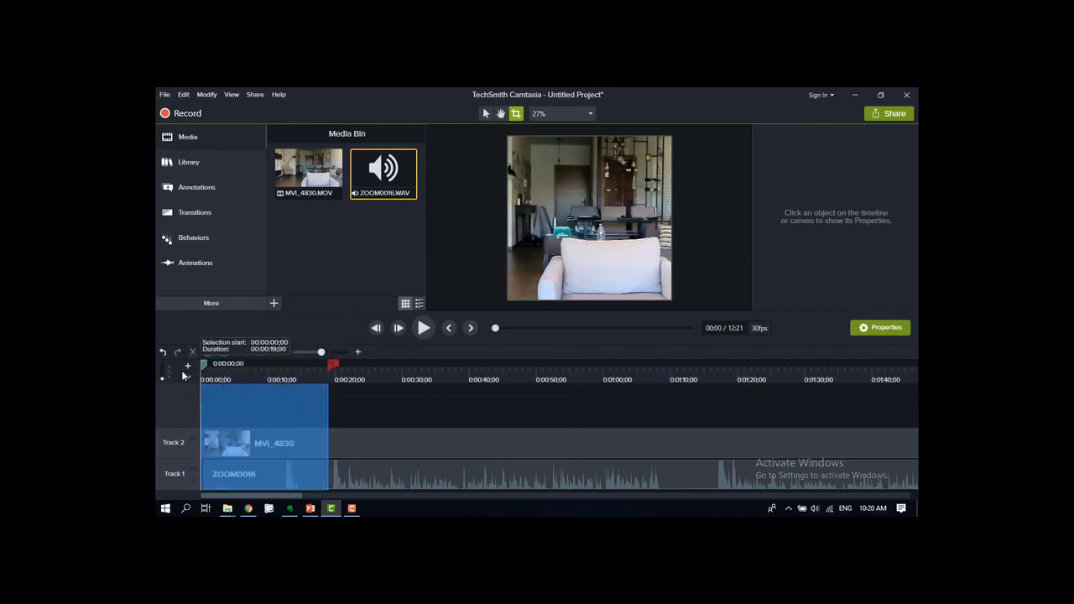
pyautogui.click(192, 352)
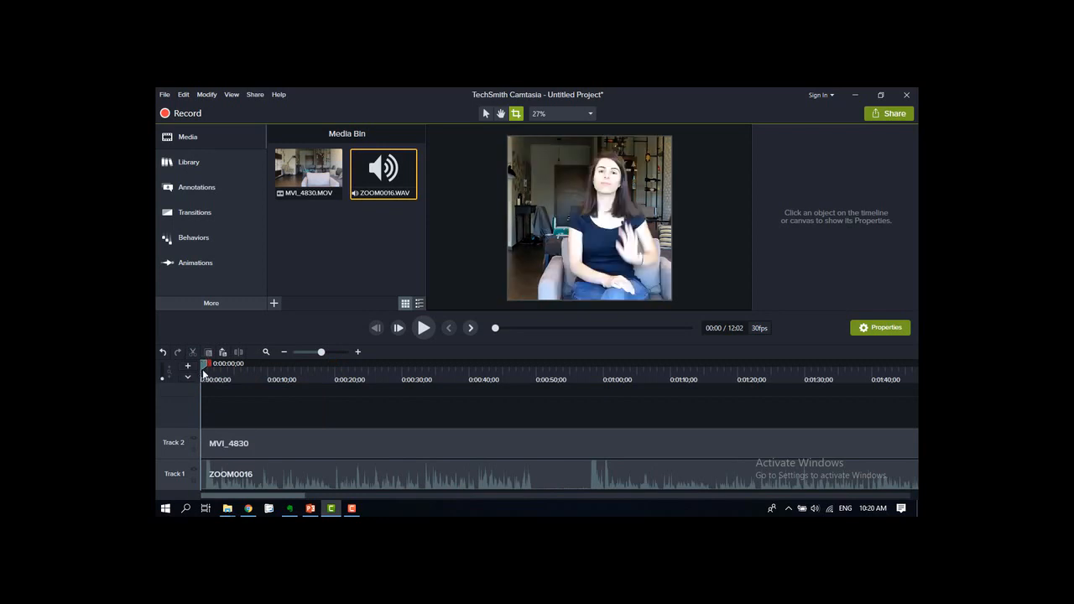
pyautogui.moveTo(331, 370); pyautogui.dragTo(550, 400)
pyautogui.click(193, 352)
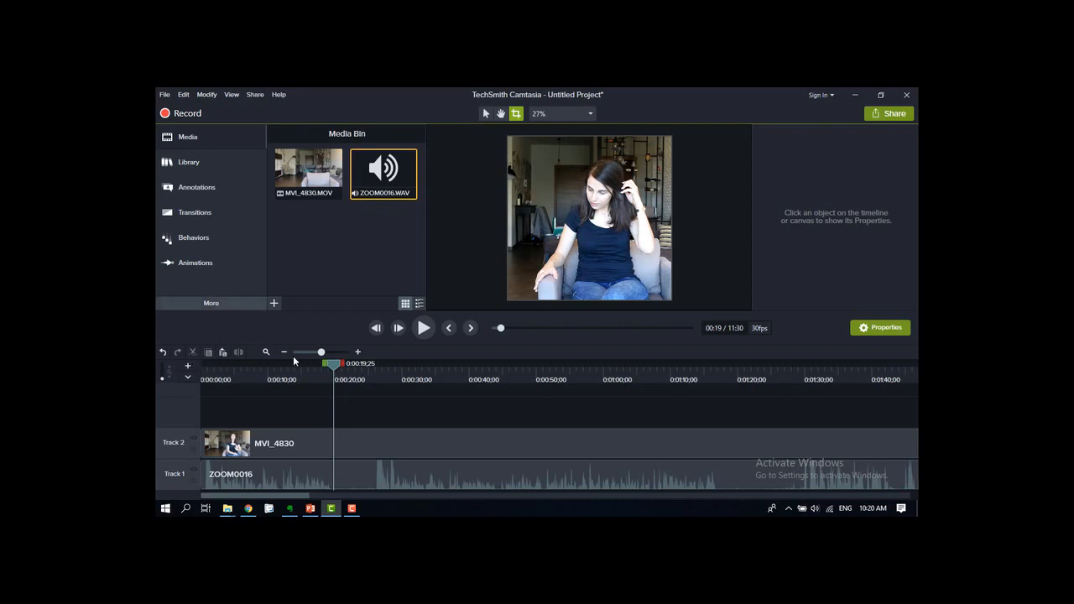
# Cut the section from 0:00:19;25 to 0:01:18;17 out of both tracks.
pyautogui.moveTo(341, 363); pyautogui.dragTo(570, 363)
pyautogui.moveTo(615, 404); pyautogui.dragTo(737, 411)
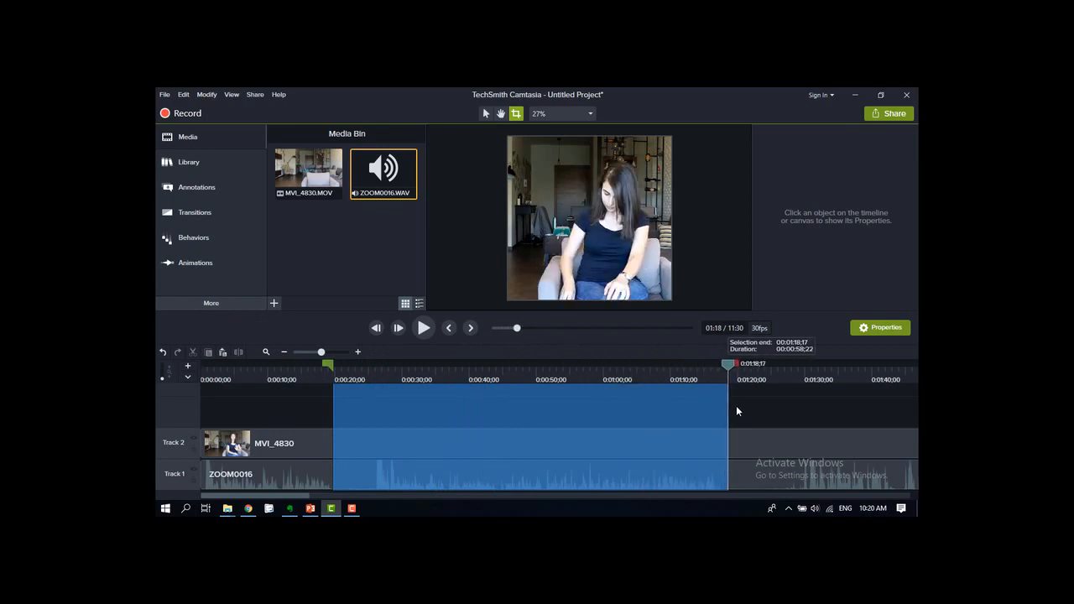
pyautogui.click(192, 352)
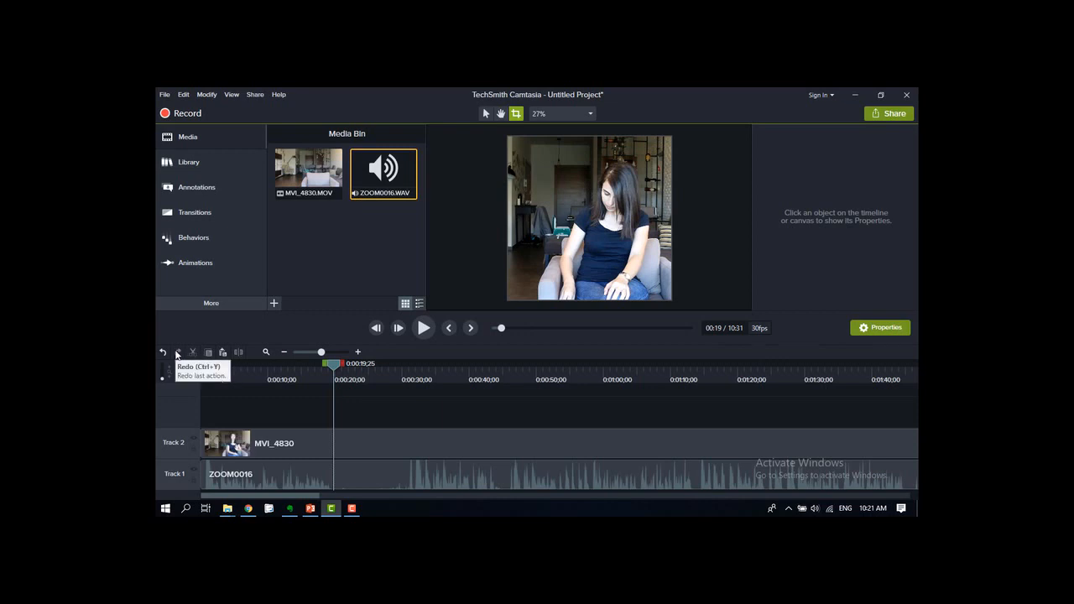
# Return the playhead to the start, add a filled black rectangle and stretch it across the full width of the lower frame.
pyautogui.moveTo(229, 376); pyautogui.dragTo(194, 375)
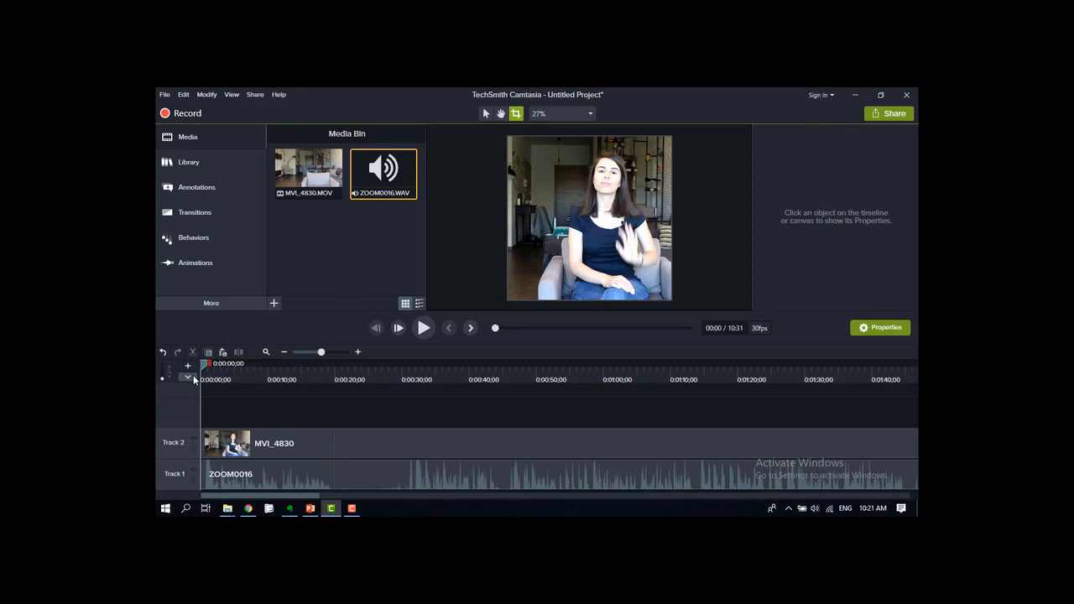
pyautogui.click(217, 192)
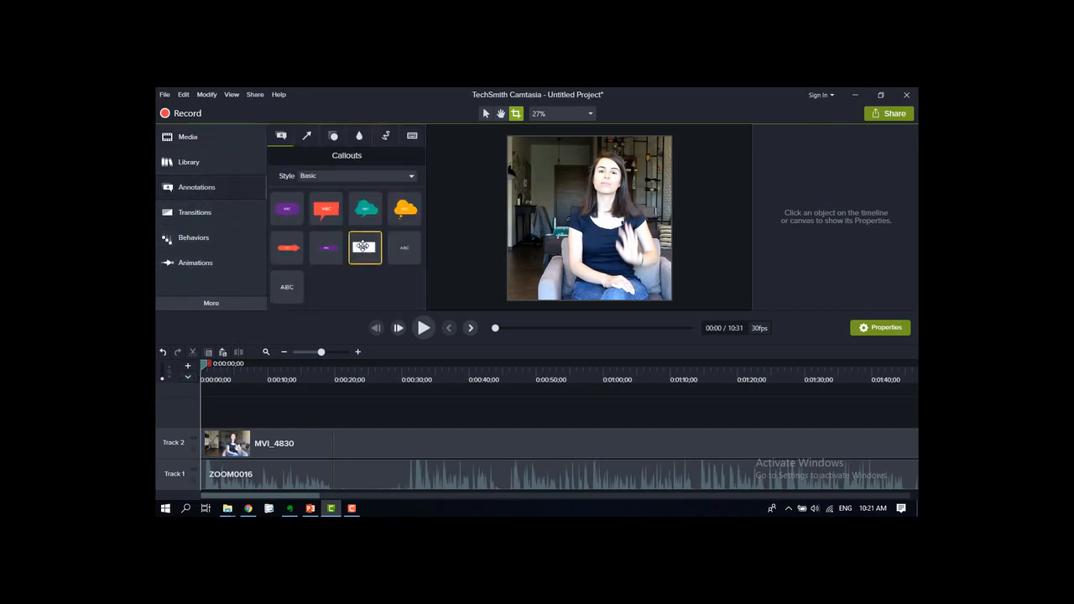
pyautogui.click(333, 136)
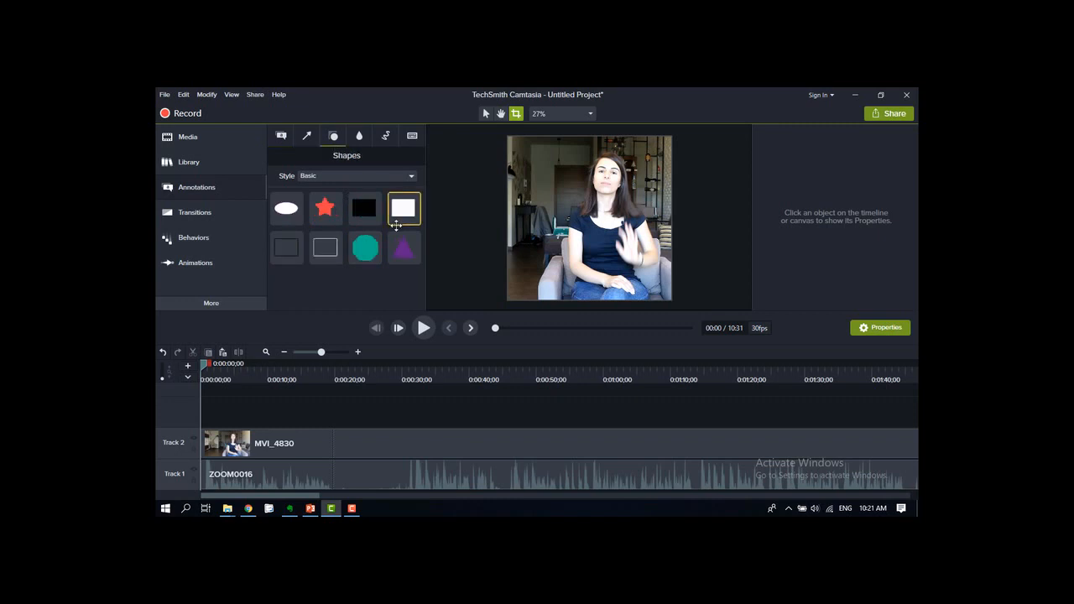
pyautogui.moveTo(416, 242); pyautogui.dragTo(527, 277)
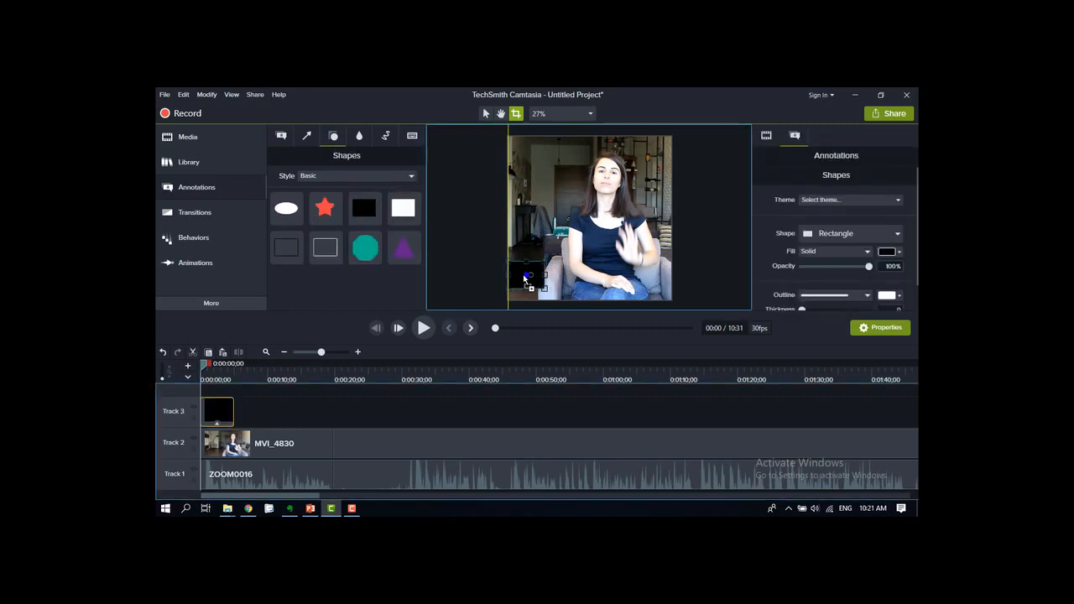
pyautogui.click(484, 115)
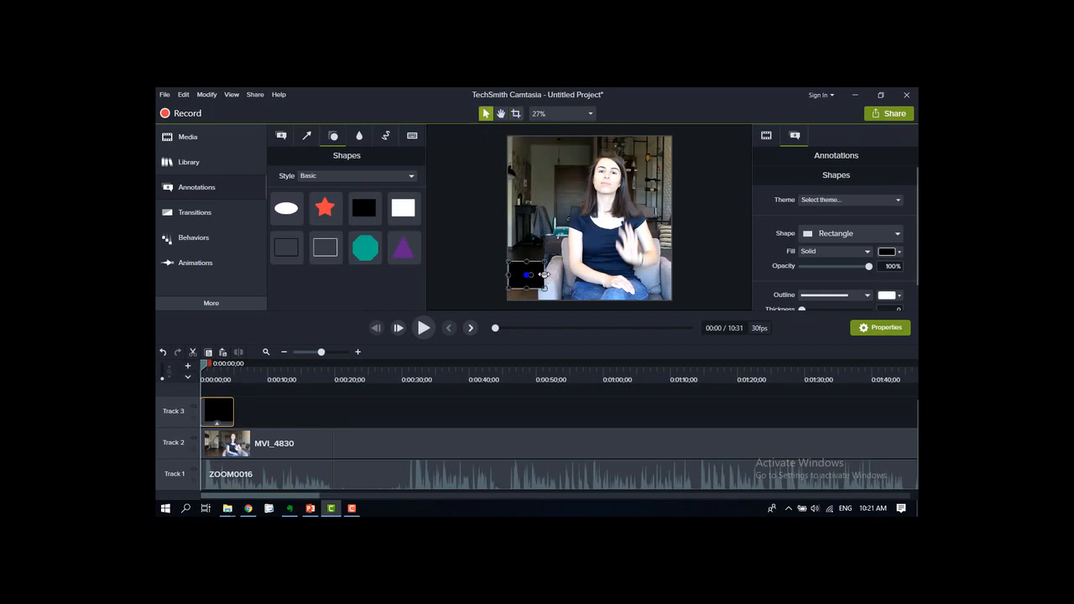
pyautogui.moveTo(544, 274); pyautogui.dragTo(671, 276)
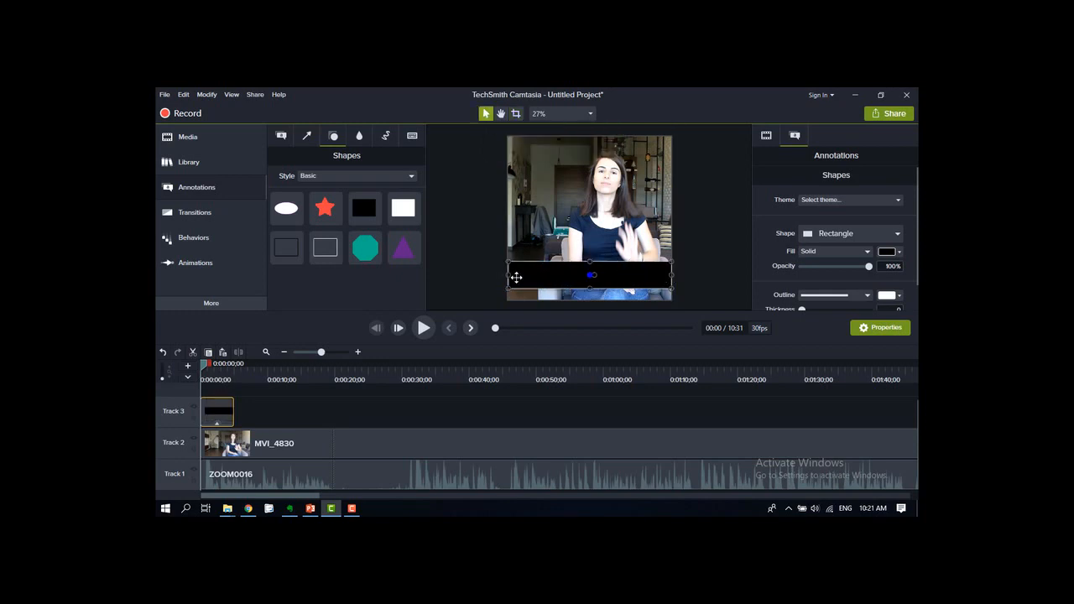
pyautogui.moveTo(506, 276); pyautogui.dragTo(507, 275)
pyautogui.click(469, 285)
pyautogui.click(541, 275)
# Add a plain text callout over the black bar reading "Activate the sound" and widen it so the text fits one line.
pyautogui.click(281, 138)
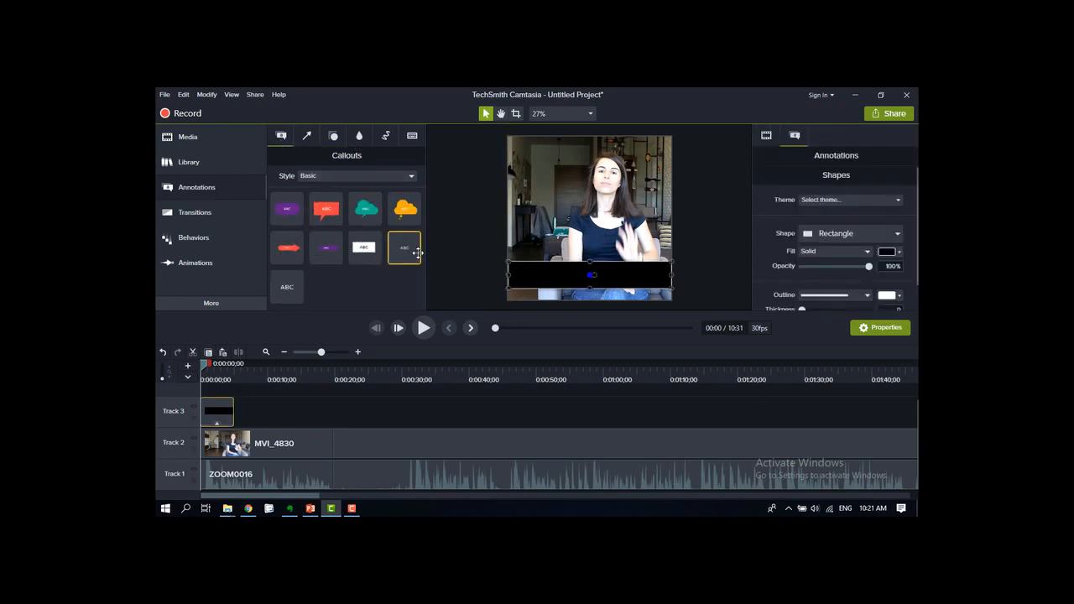
pyautogui.moveTo(417, 252); pyautogui.dragTo(556, 277)
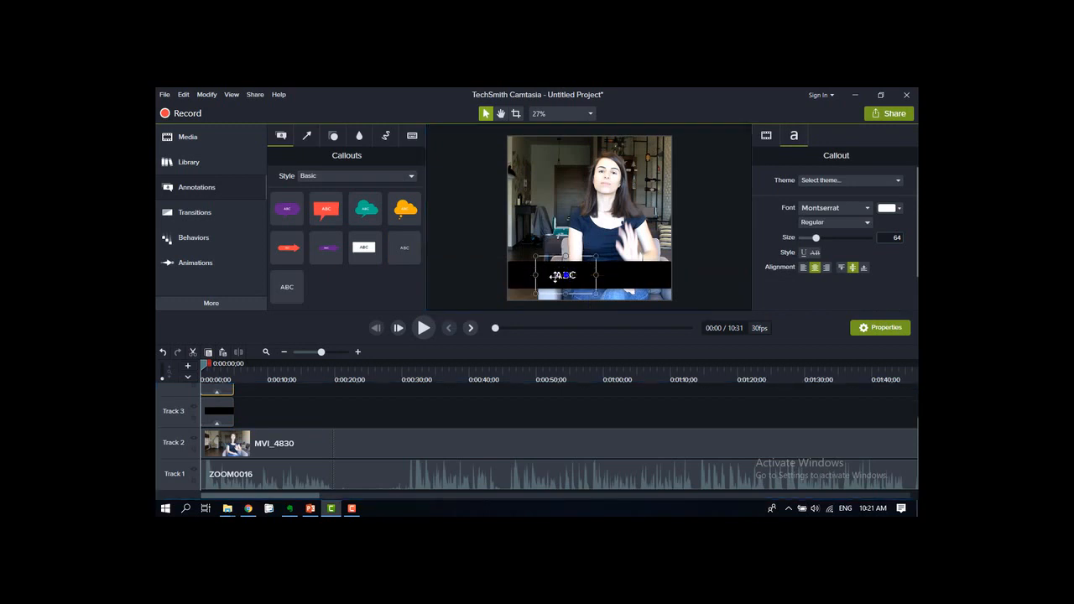
pyautogui.write('Activ')
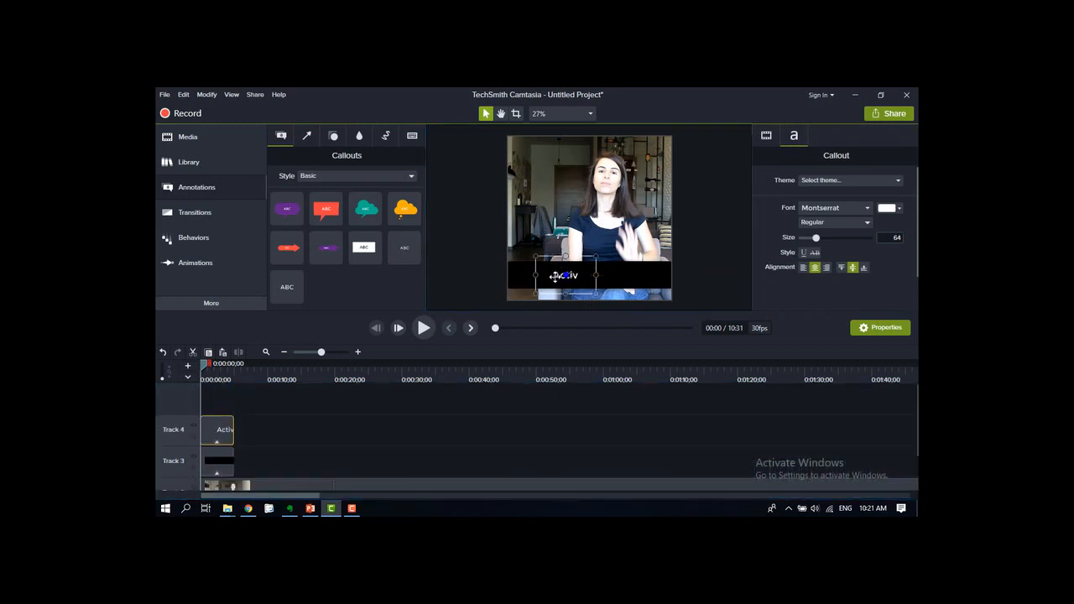
pyautogui.write('ate the')
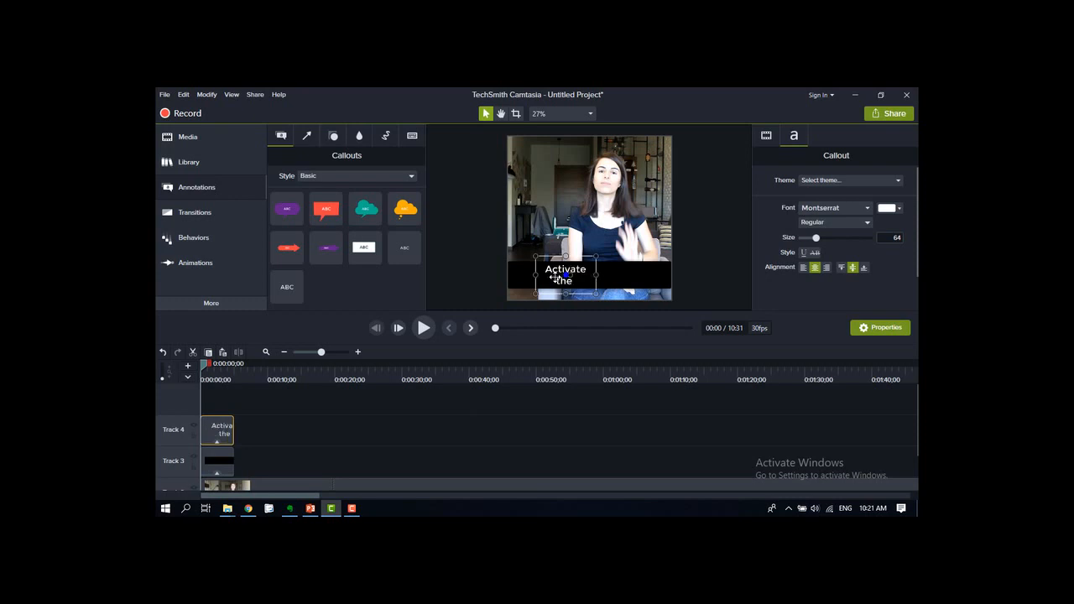
pyautogui.write(' soud')
pyautogui.moveTo(597, 276); pyautogui.dragTo(641, 276)
pyautogui.write('nd')
# Set the callout text size to 90, shrink its text box around the line and shift it to the black bar's right end.
pyautogui.hotkey('ctrl', 'a')
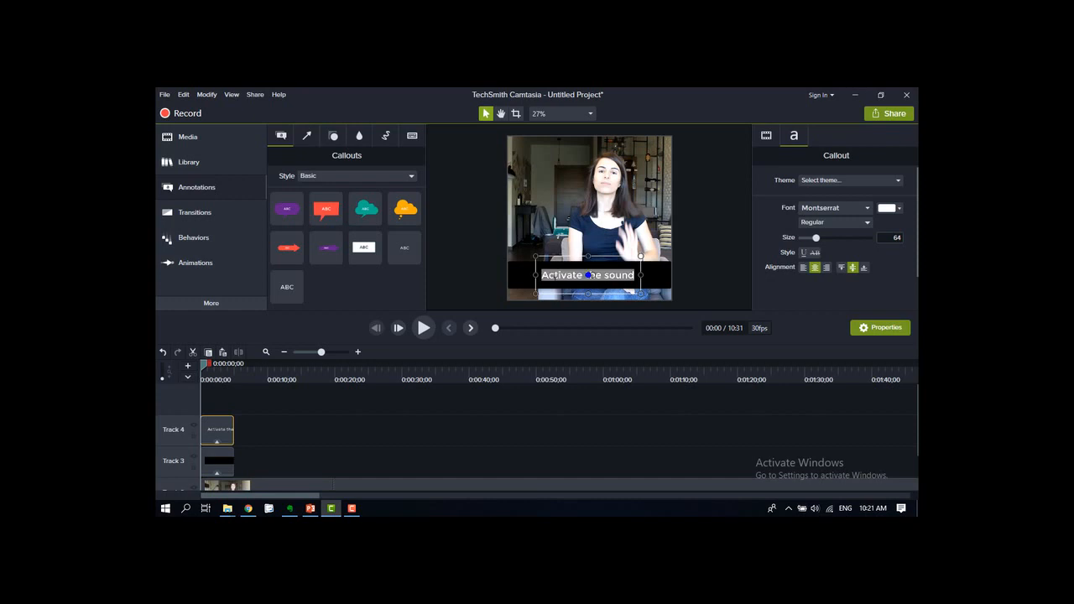
pyautogui.click(834, 208)
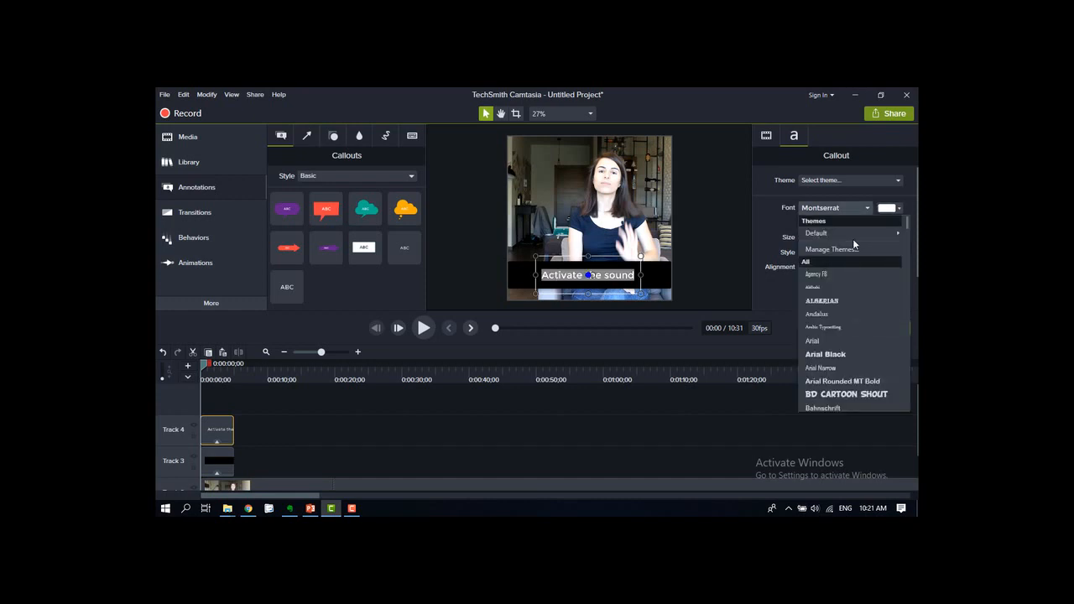
pyautogui.click(774, 228)
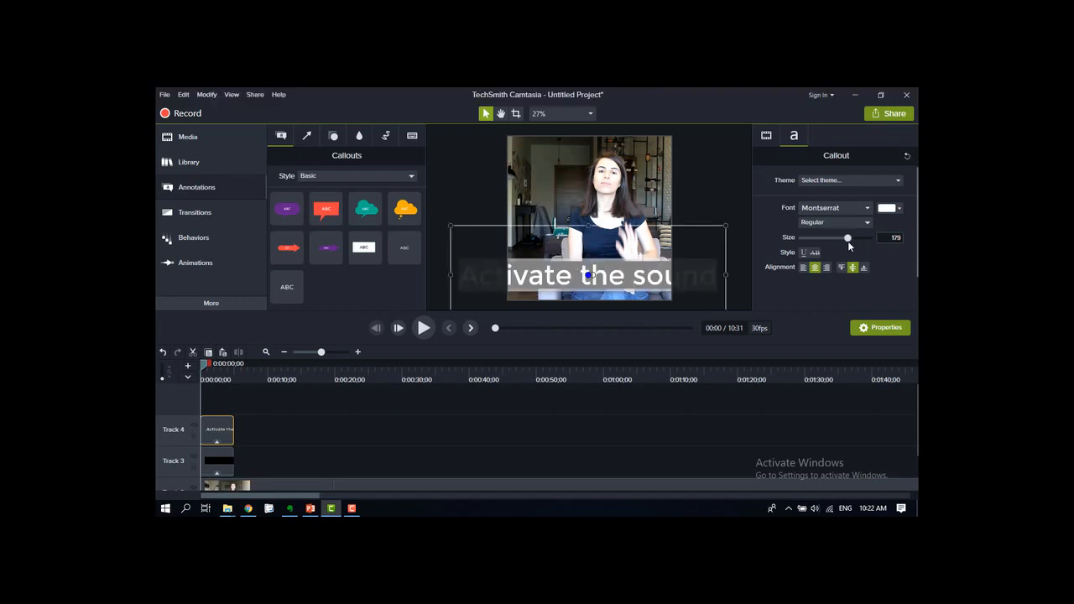
pyautogui.moveTo(859, 232); pyautogui.dragTo(819, 239)
pyautogui.click(714, 196)
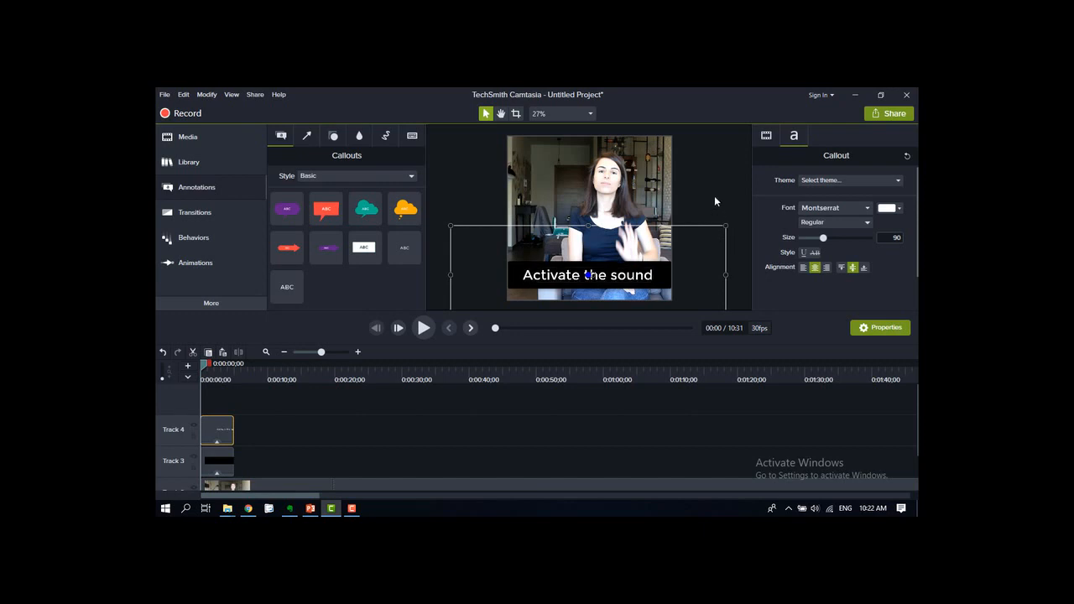
pyautogui.click(553, 261)
pyautogui.moveTo(451, 226); pyautogui.dragTo(525, 275)
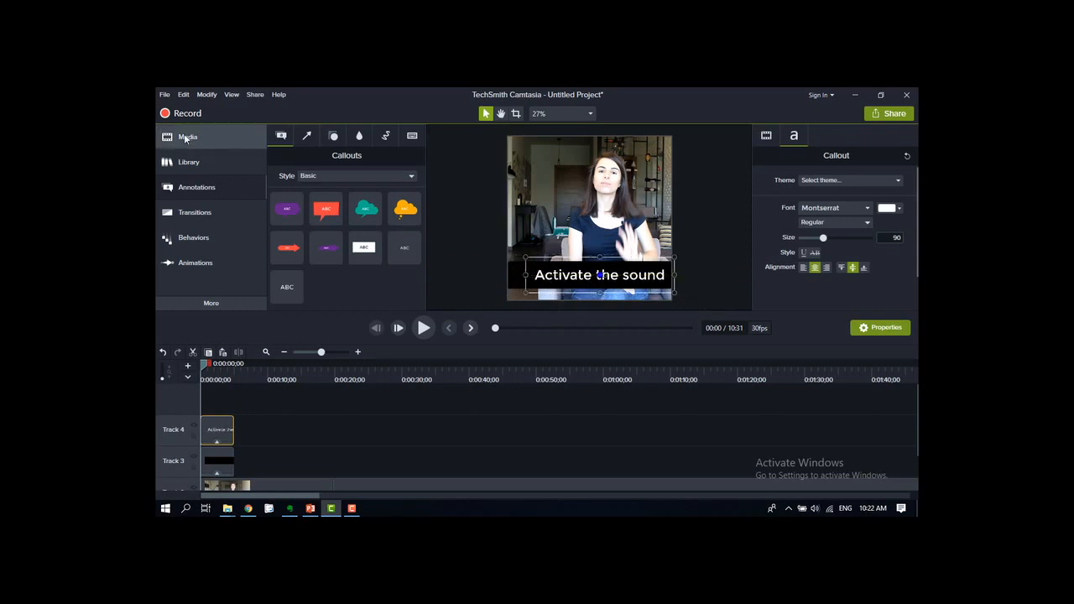
# Import the fire animation source.gif from the Downloads folder into the media bin.
pyautogui.click(187, 138)
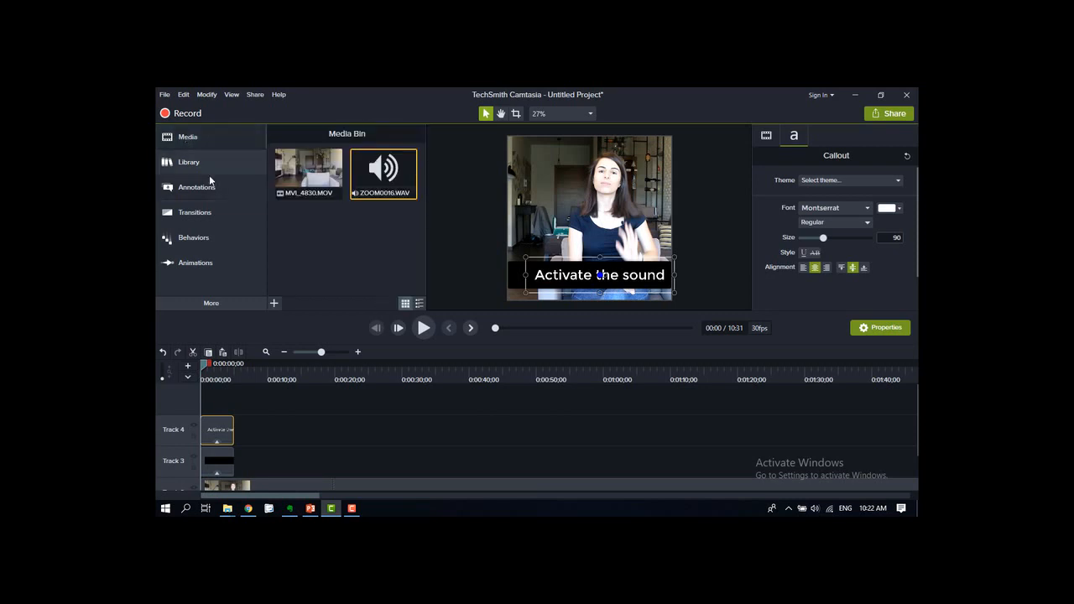
pyautogui.click(274, 303)
pyautogui.click(284, 267)
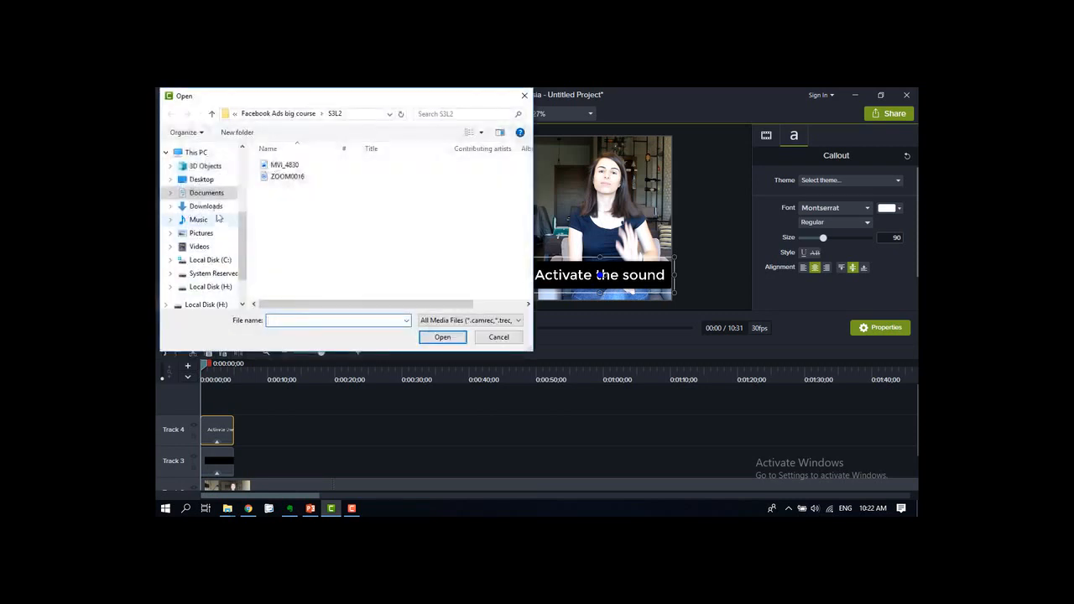
pyautogui.click(206, 205)
pyautogui.doubleClick(352, 176)
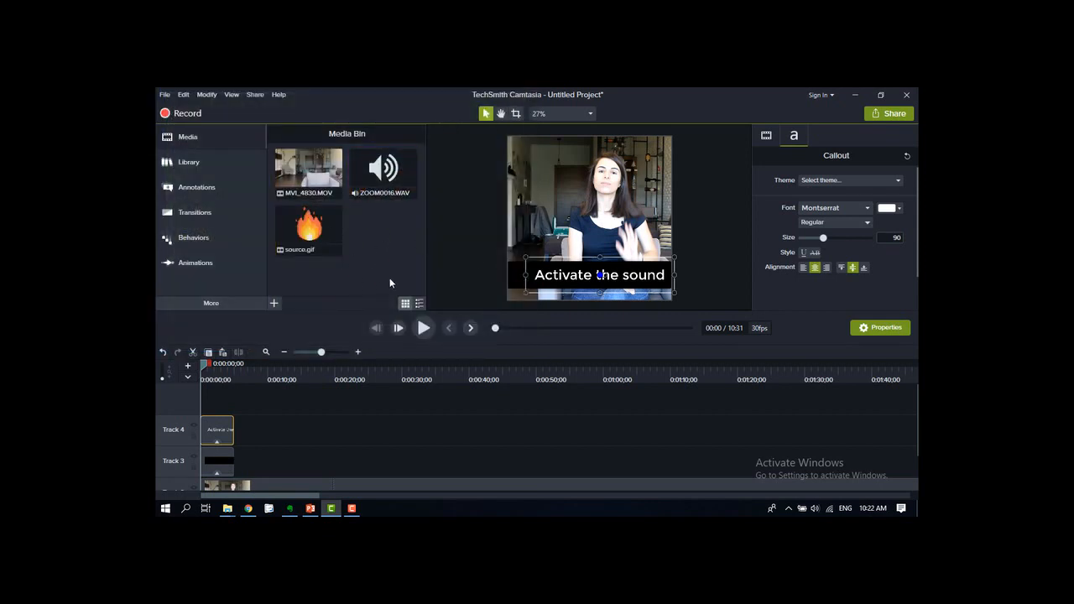
# Place source.gif at the black bar's left end at 50% scale and nudge the text slightly away from the flame.
pyautogui.moveTo(285, 239); pyautogui.dragTo(521, 284)
pyautogui.click(669, 269)
pyautogui.click(711, 251)
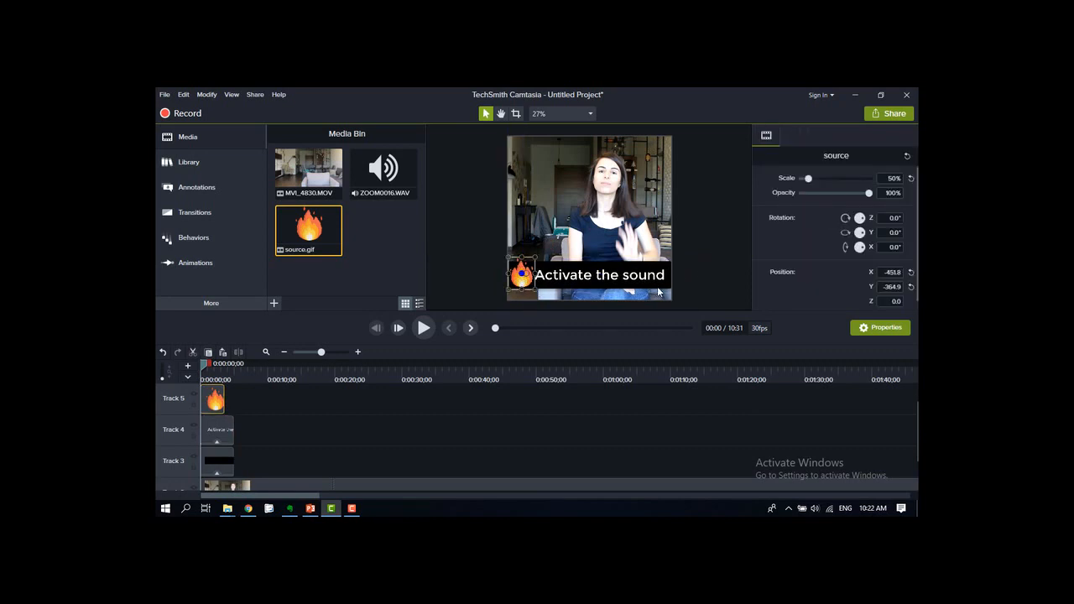
pyautogui.click(657, 282)
pyautogui.moveTo(620, 272); pyautogui.dragTo(621, 276)
pyautogui.click(694, 233)
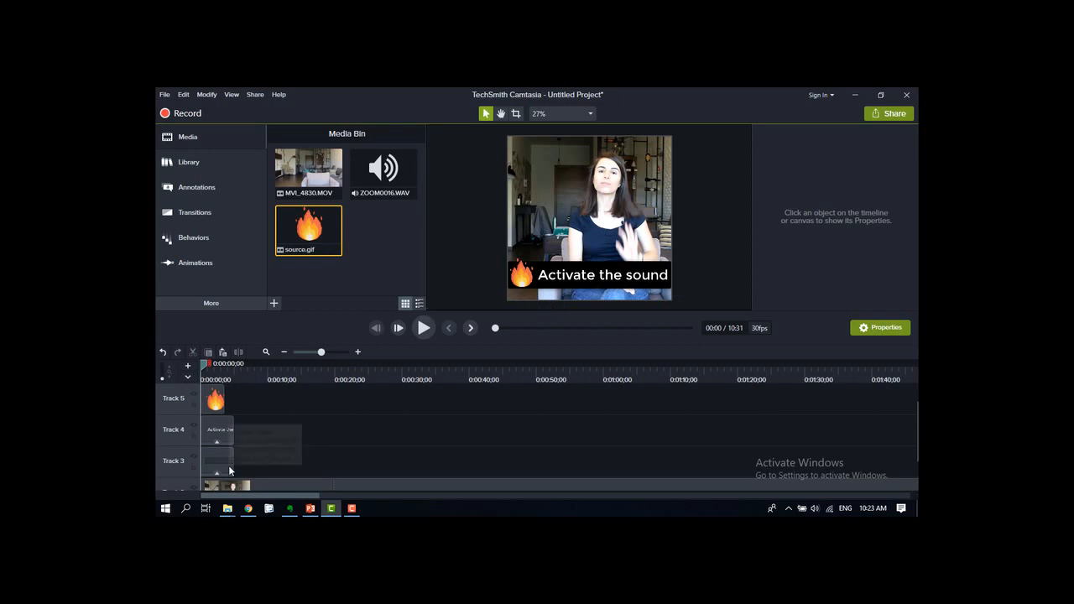
# Duplicate the text and black bar clips, and place the copies on Tracks 4 and 3 starting at about 0:00:10.
pyautogui.click(221, 431)
pyautogui.moveTo(222, 431); pyautogui.dragTo(211, 464)
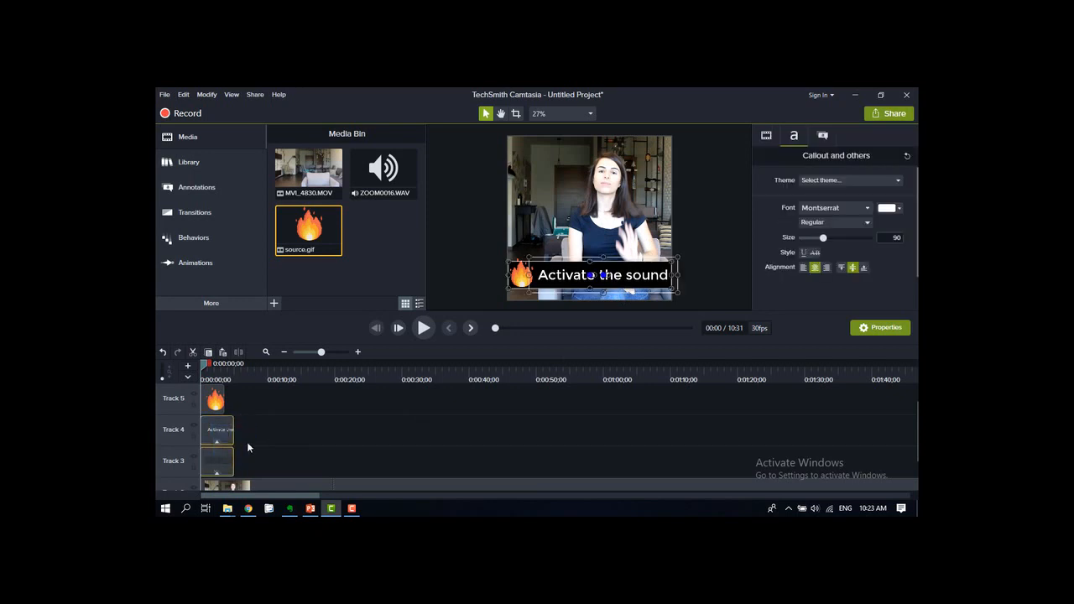
pyautogui.moveTo(259, 428); pyautogui.dragTo(211, 468)
pyautogui.hotkey('ctrl', 'v')
pyautogui.scroll(-2, 426, 428)
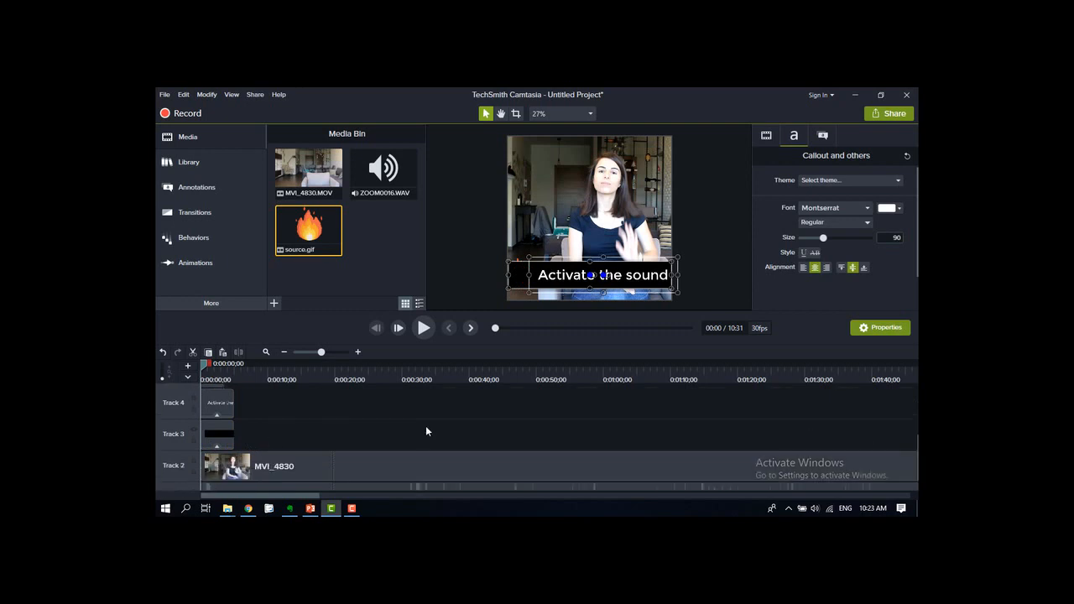
pyautogui.scroll(5, 427, 435)
pyautogui.moveTo(242, 427); pyautogui.dragTo(213, 467)
pyautogui.moveTo(216, 460); pyautogui.dragTo(319, 460)
pyautogui.scroll(-4, 321, 445)
pyautogui.scroll(1, 322, 428)
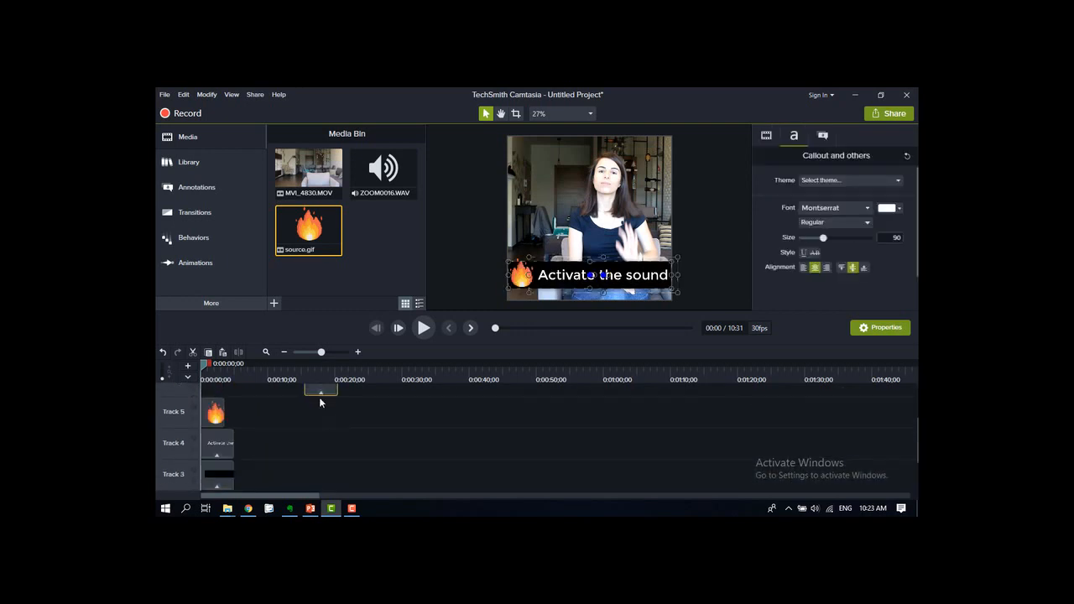
pyautogui.moveTo(315, 399); pyautogui.dragTo(278, 481)
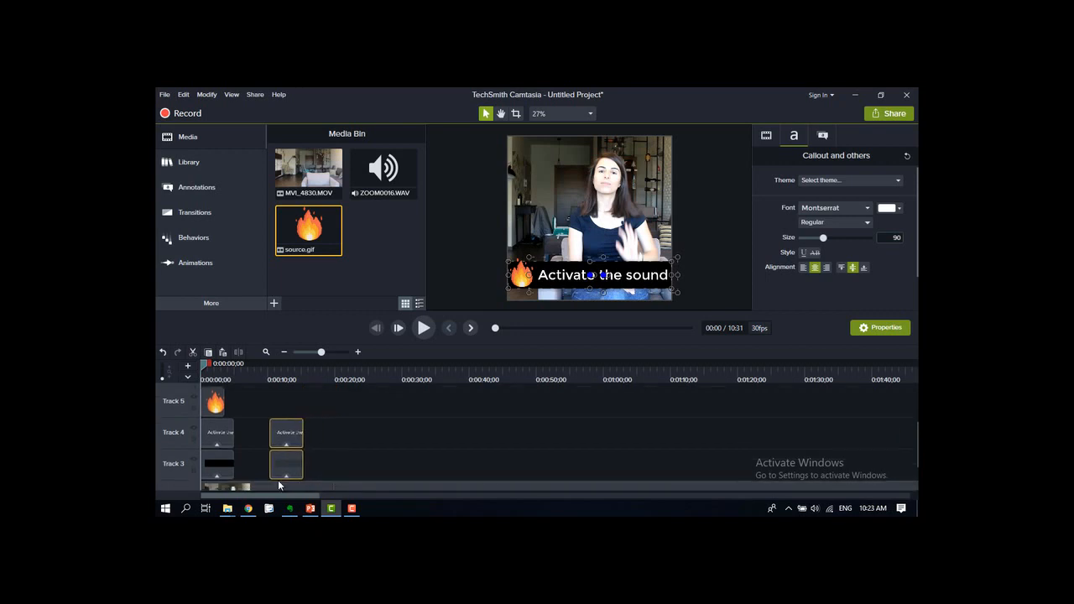
# Move the playhead to 0:00:11;28 and extend the copied black bar's clip to about 0:01:36.
pyautogui.moveTo(266, 375); pyautogui.dragTo(282, 379)
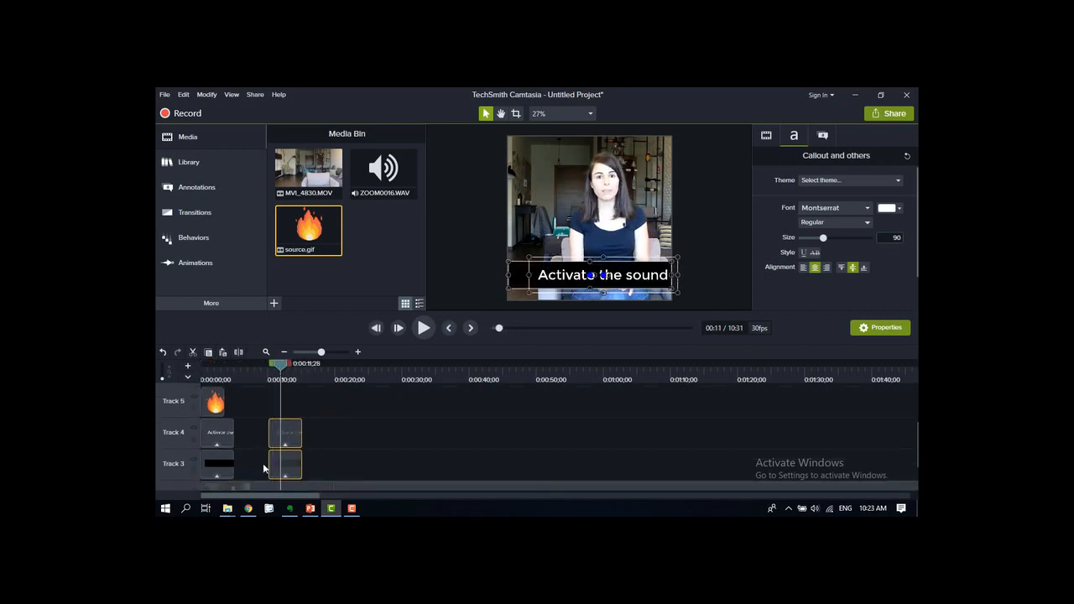
pyautogui.click(320, 442)
pyautogui.moveTo(319, 428); pyautogui.dragTo(282, 465)
pyautogui.click(312, 444)
pyautogui.moveTo(303, 433); pyautogui.dragTo(843, 463)
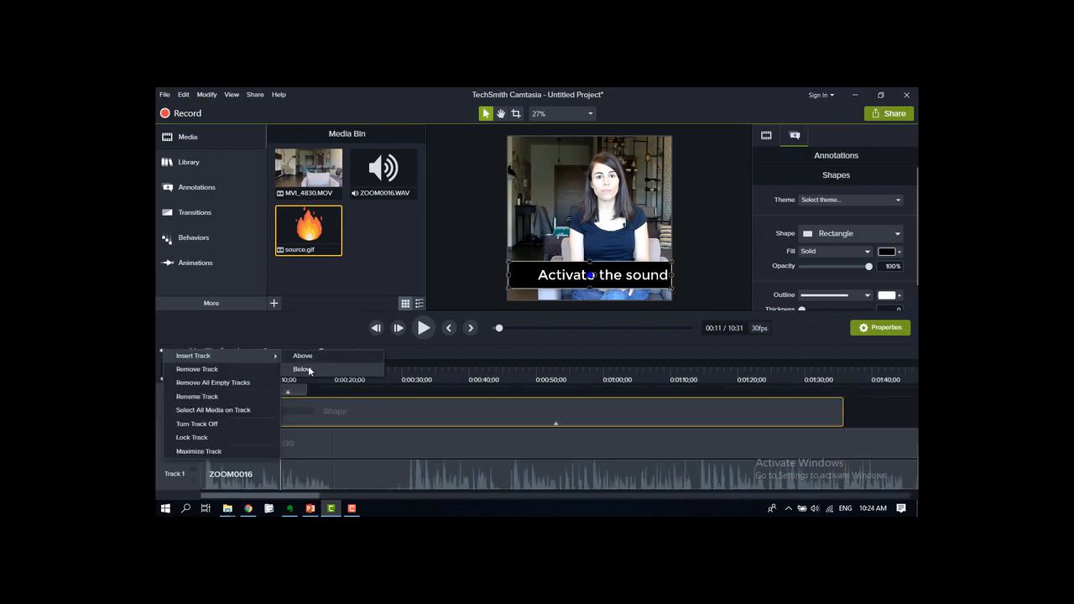
# Insert a track below the ZOOM0016 audio and place the library music asimpleway on it from the timeline's start.
pyautogui.click(308, 368)
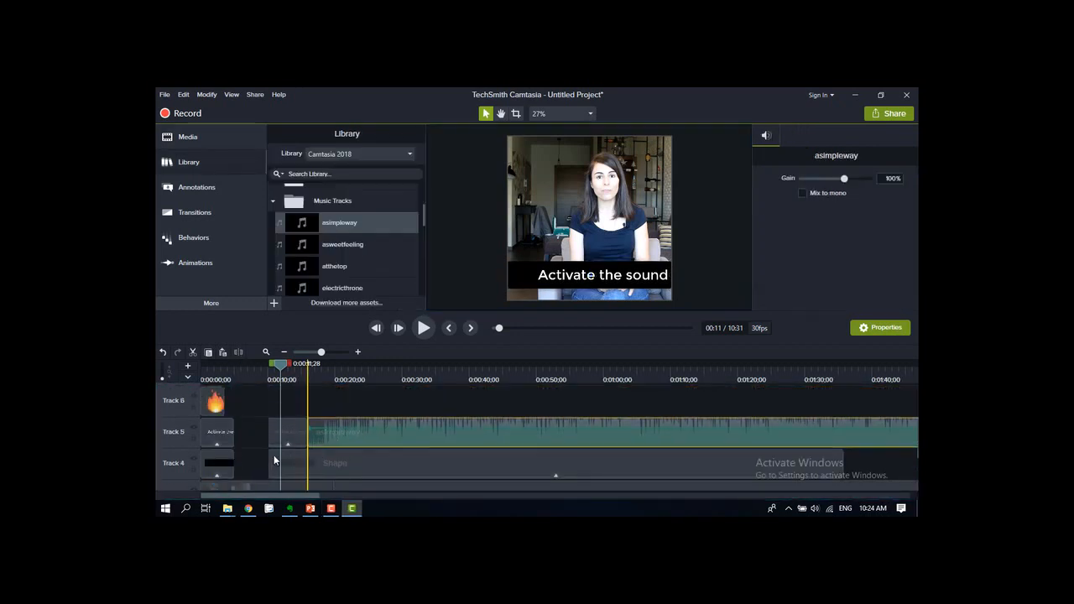
pyautogui.moveTo(273, 460); pyautogui.dragTo(225, 473)
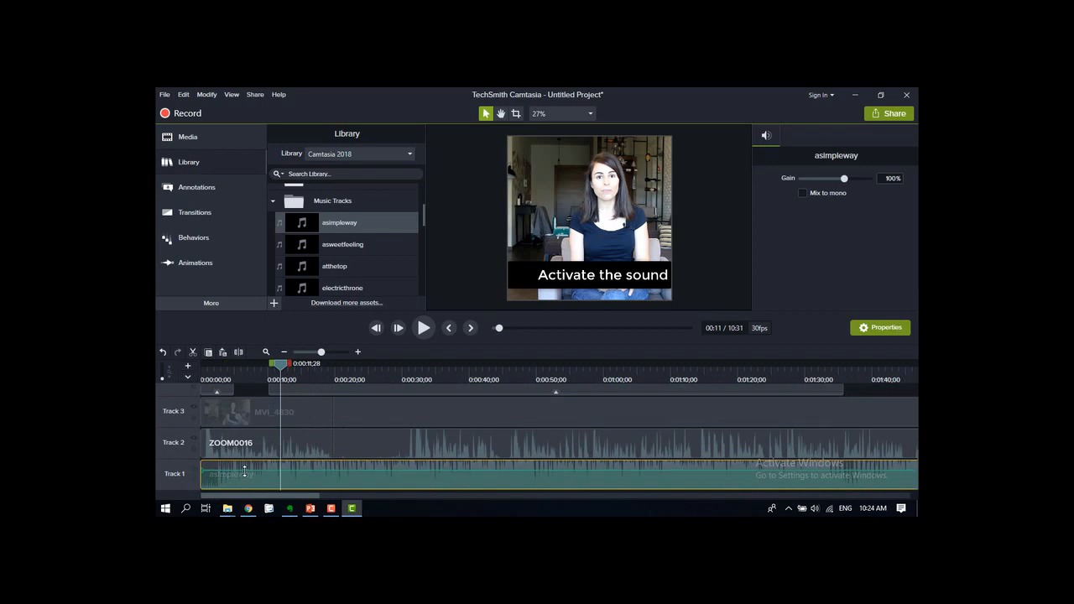
# Lower the asimpleway music's volume to 14%, maximize its track to fine-tune the level to about 8%, and minimize the track again.
pyautogui.moveTo(244, 471); pyautogui.dragTo(244, 485)
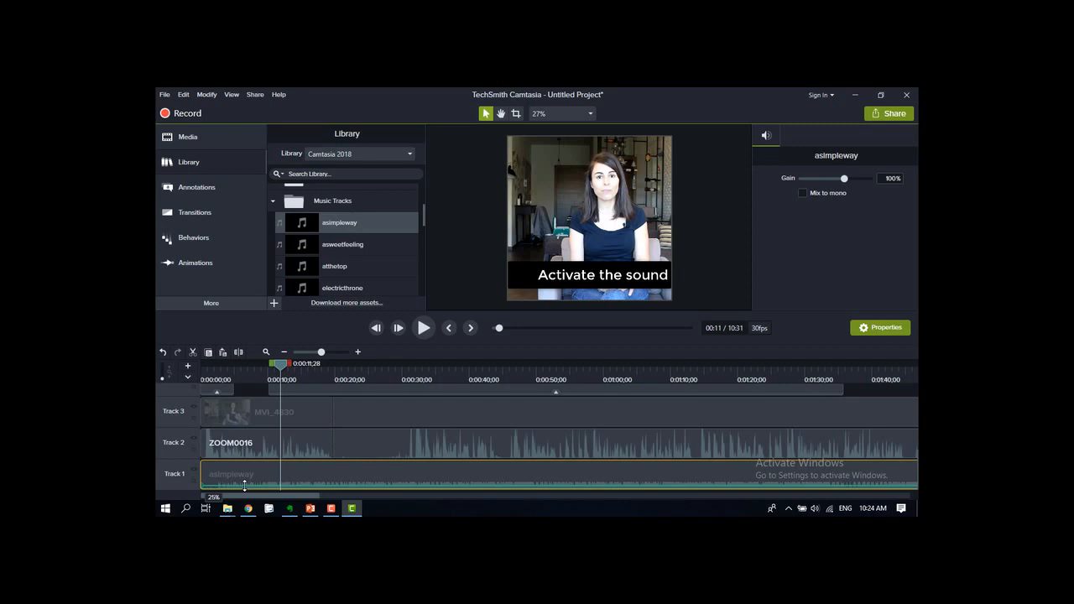
pyautogui.moveTo(245, 485); pyautogui.dragTo(244, 488)
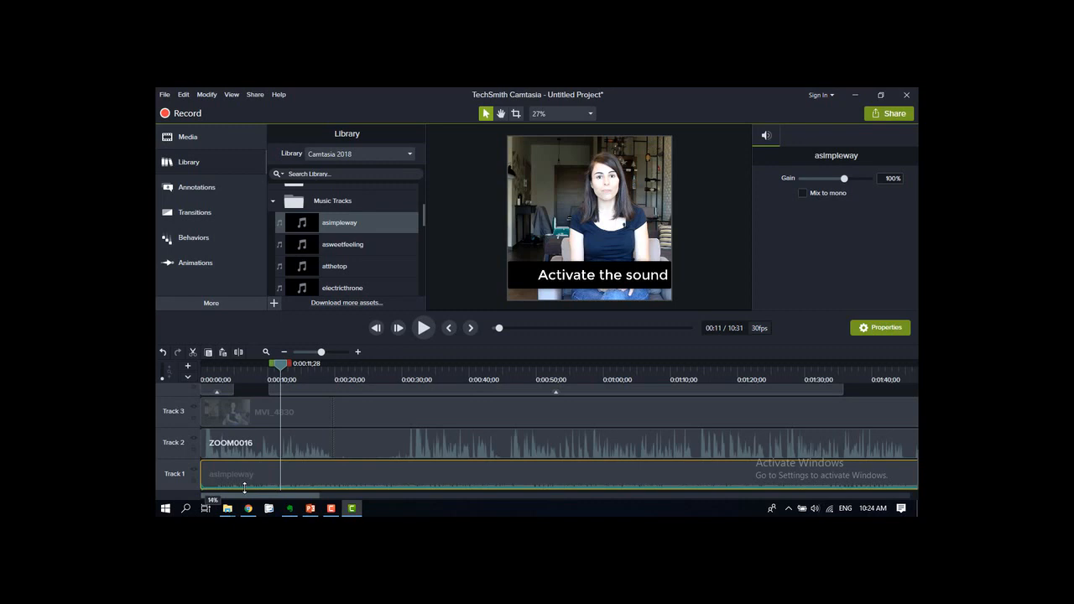
pyautogui.rightClick(175, 480)
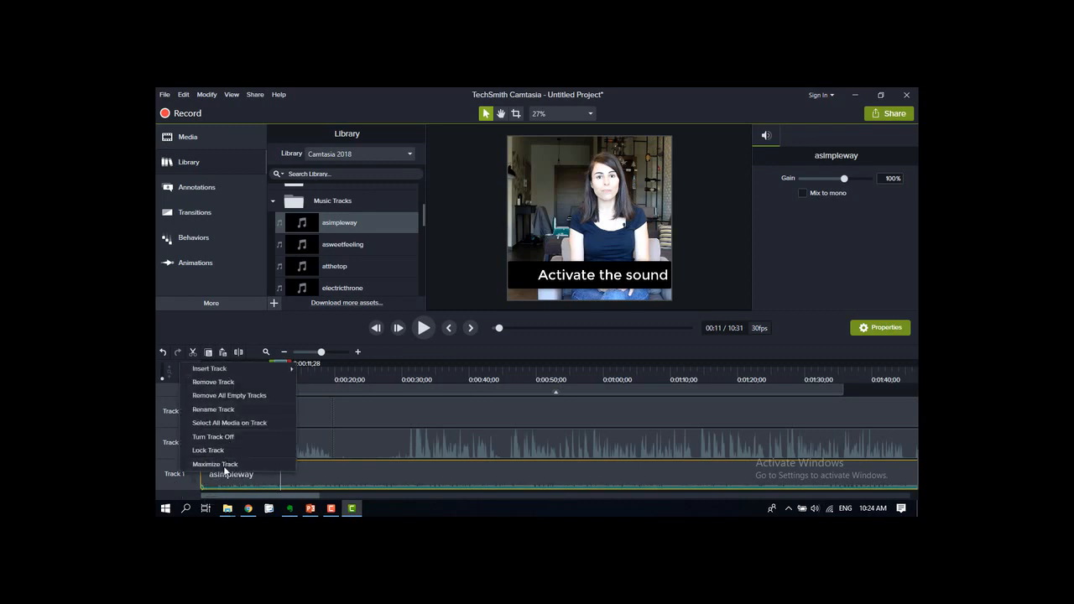
pyautogui.click(220, 465)
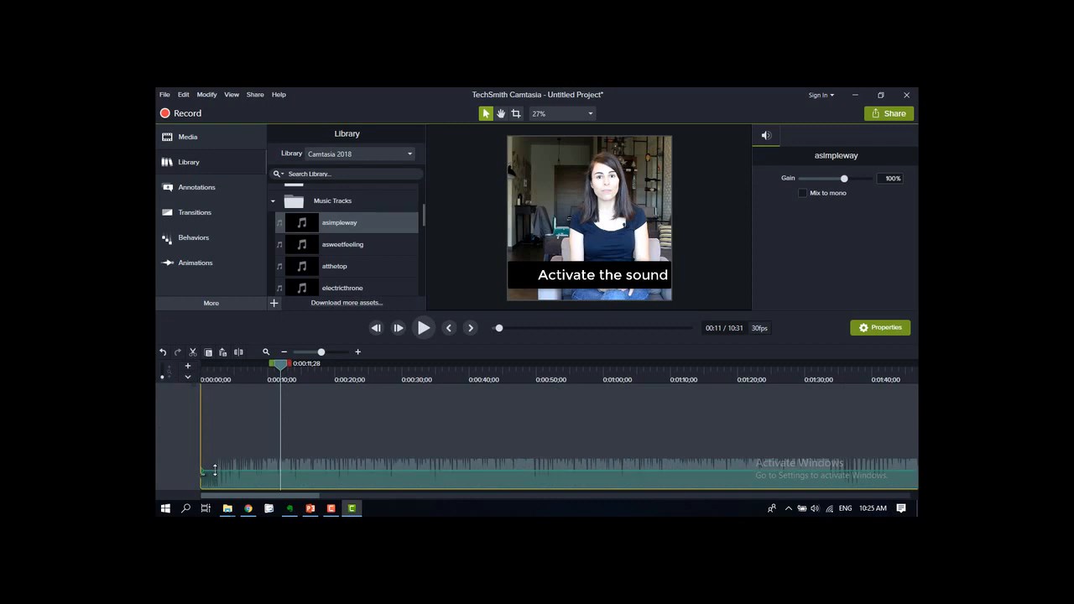
pyautogui.moveTo(215, 470); pyautogui.dragTo(215, 479)
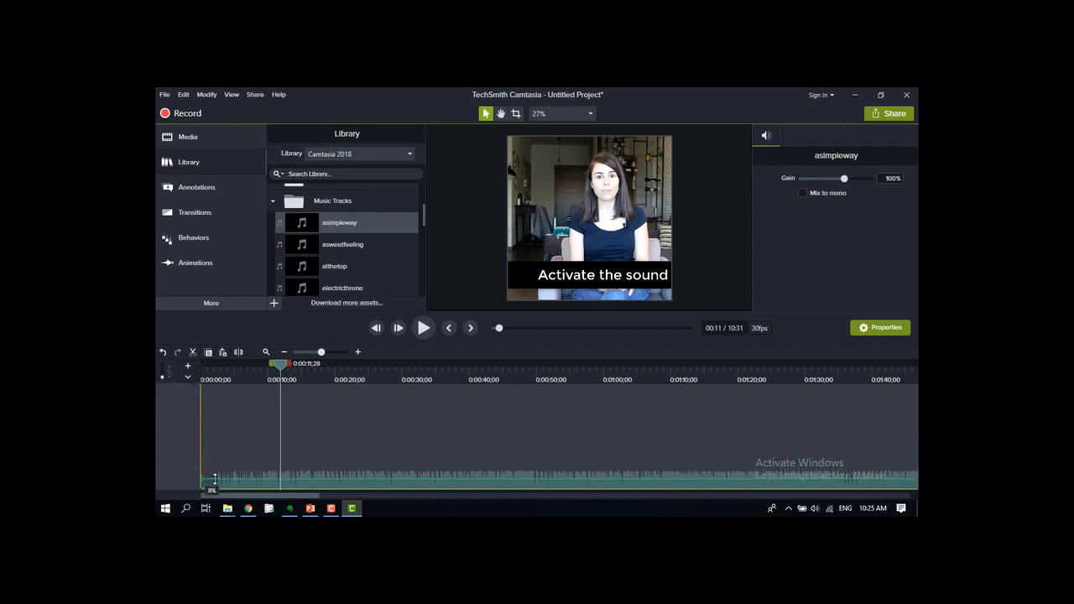
pyautogui.rightClick(172, 463)
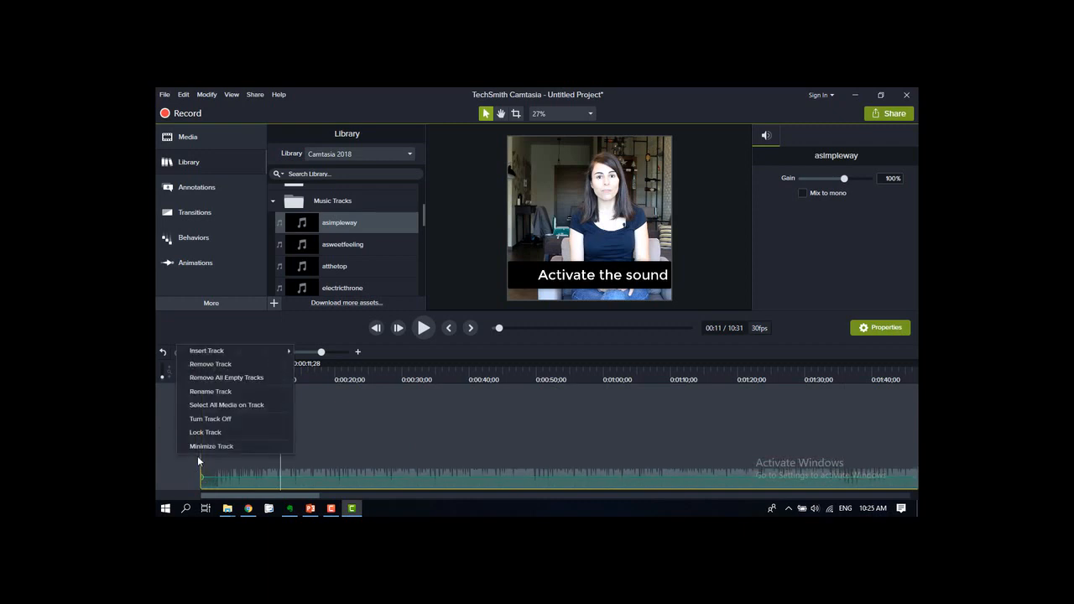
pyautogui.click(206, 446)
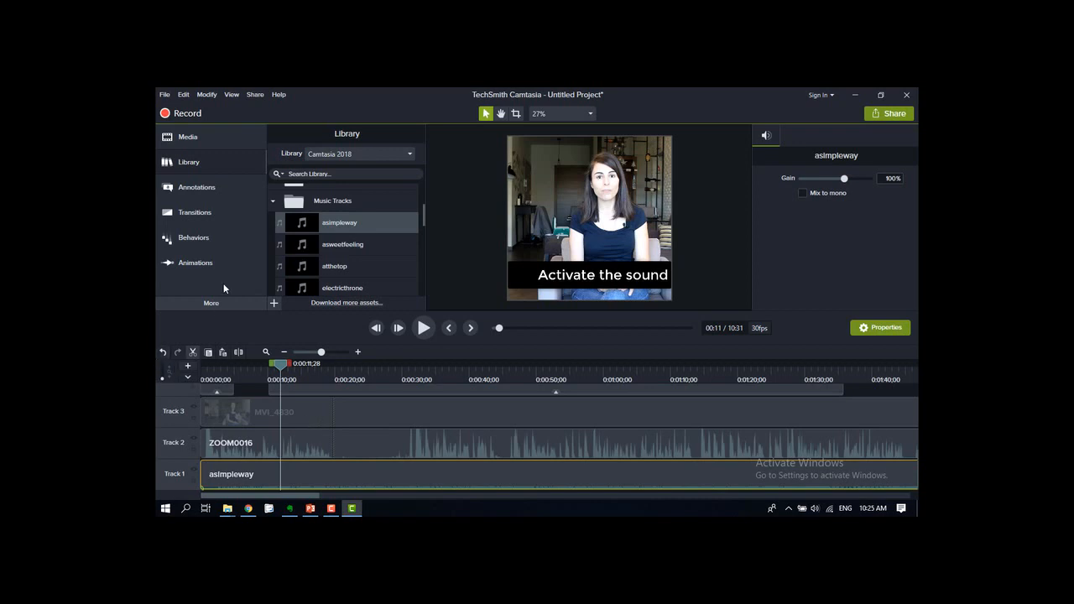
# Start a new custom production of the project in the MP4 - Smart Player (HTML5) format.
pyautogui.click(255, 94)
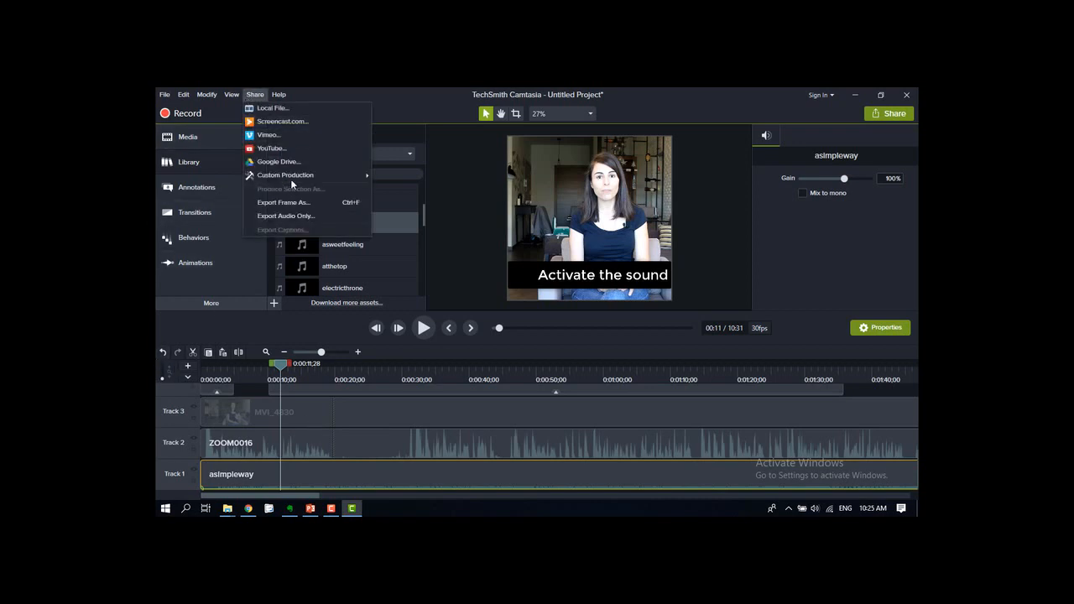
pyautogui.moveTo(351, 174)
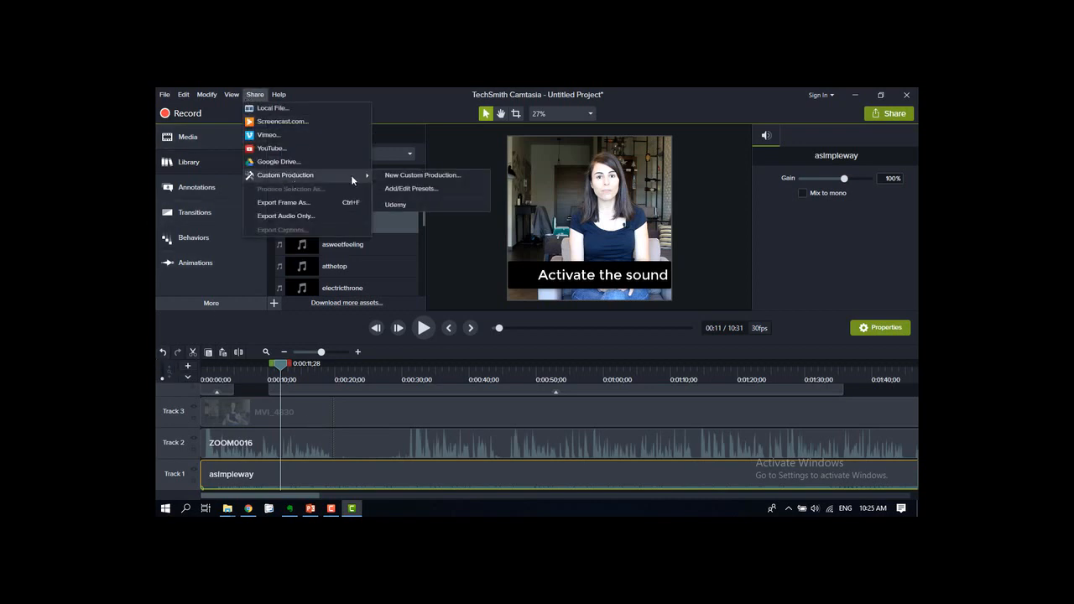
pyautogui.click(425, 178)
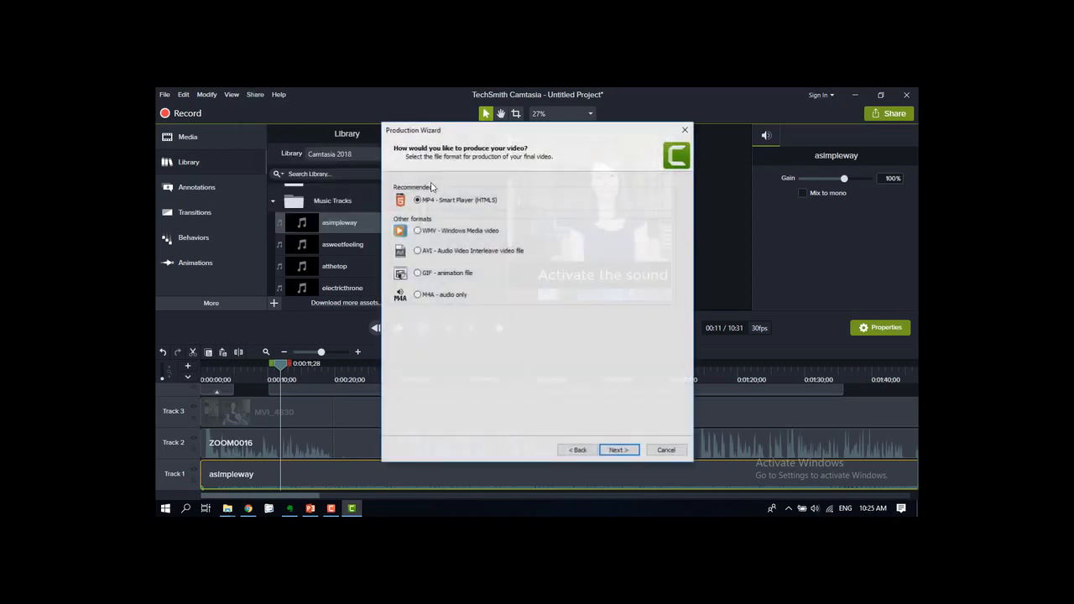
pyautogui.click(626, 450)
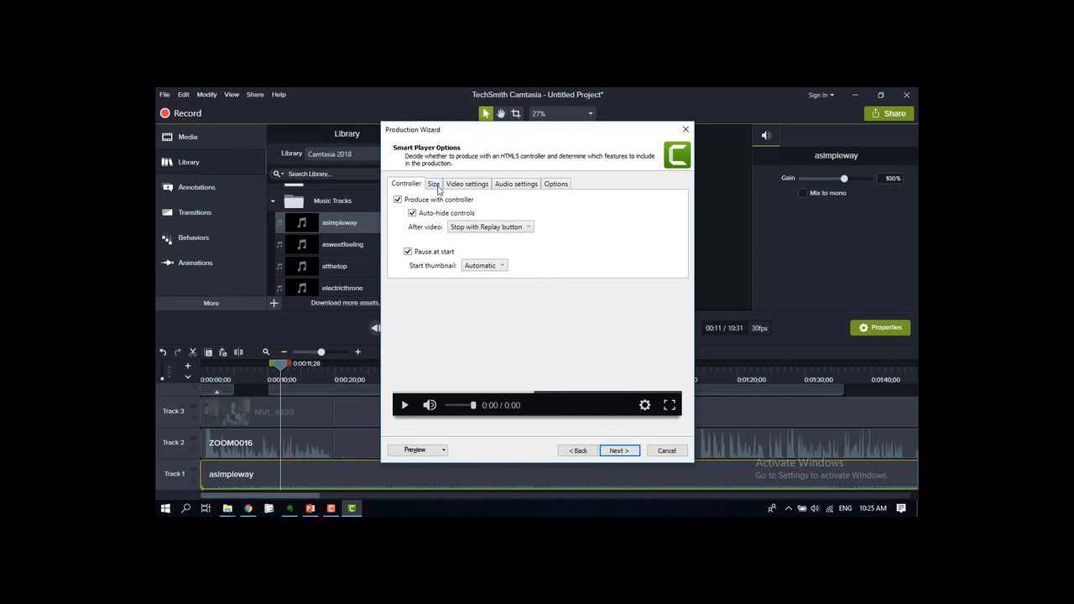
# Check the Smart Player options, lower the video encoding quality, and continue to the Video Options page.
pyautogui.click(433, 184)
pyautogui.click(504, 185)
pyautogui.click(548, 184)
pyautogui.click(468, 184)
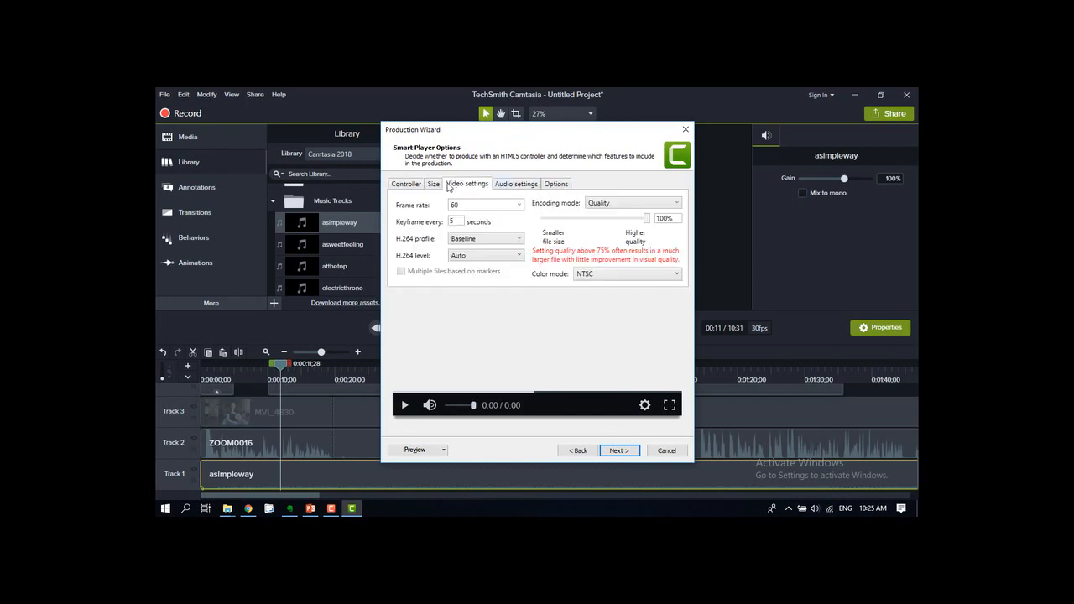
pyautogui.click(424, 185)
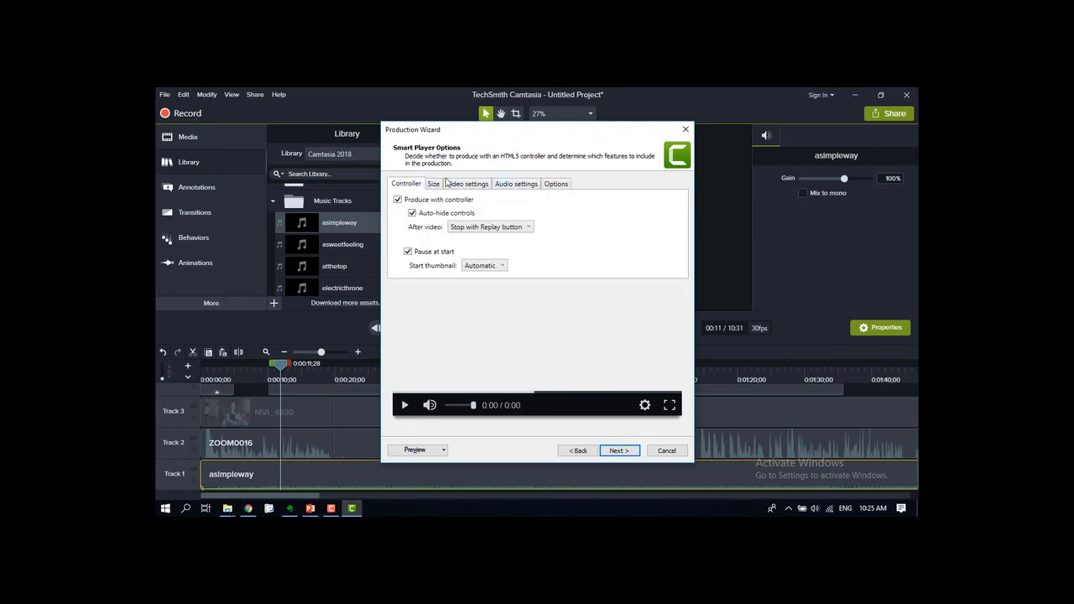
pyautogui.click(454, 184)
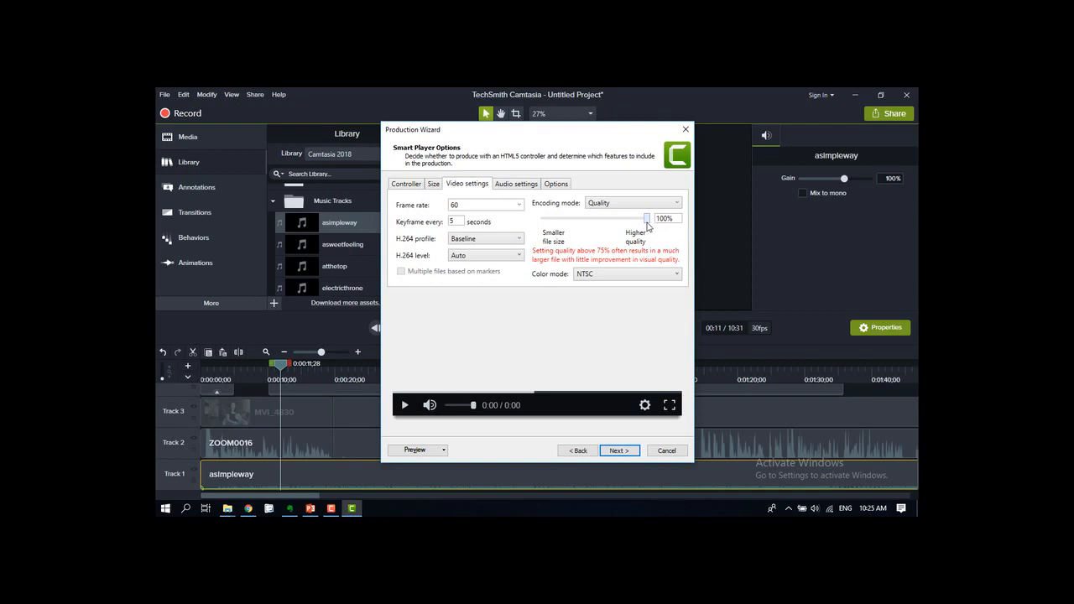
pyautogui.moveTo(647, 225); pyautogui.dragTo(622, 229)
pyautogui.click(629, 453)
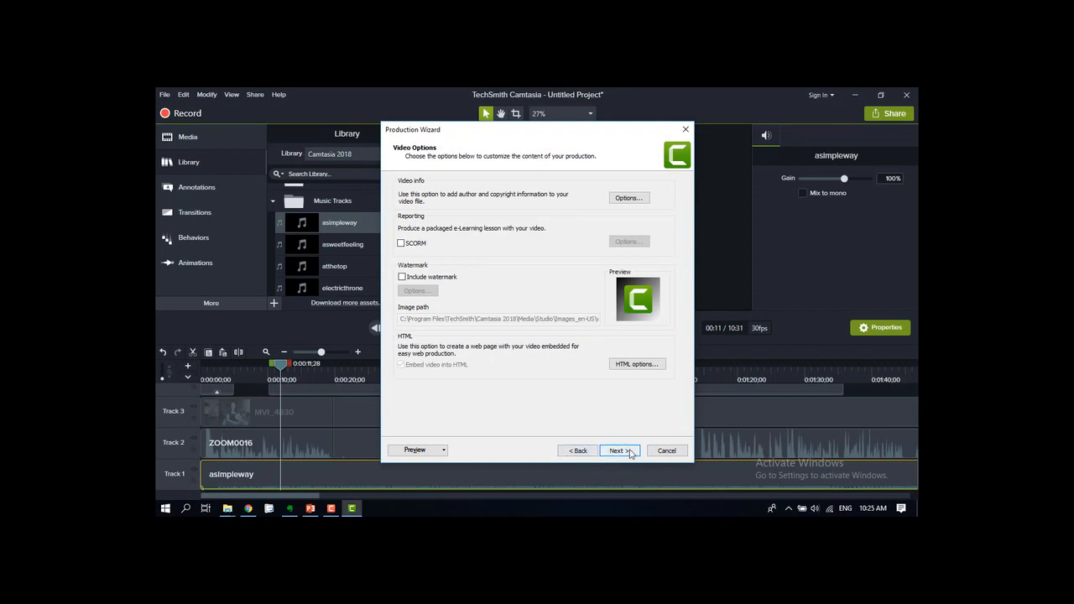